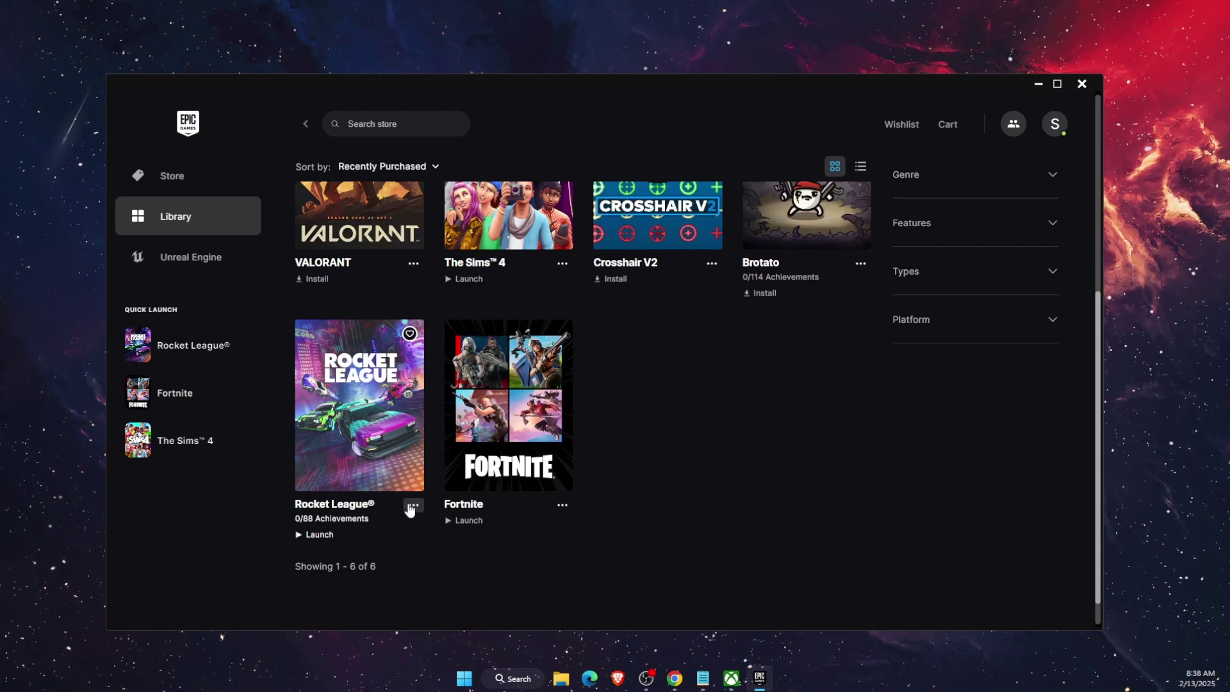
- Relaunch the Epic Games Launcher as administrator from a Windows search for 'epic'
{"action": "left_click", "coordinate": [514, 681]}
{"action": "type", "text": "epic"}
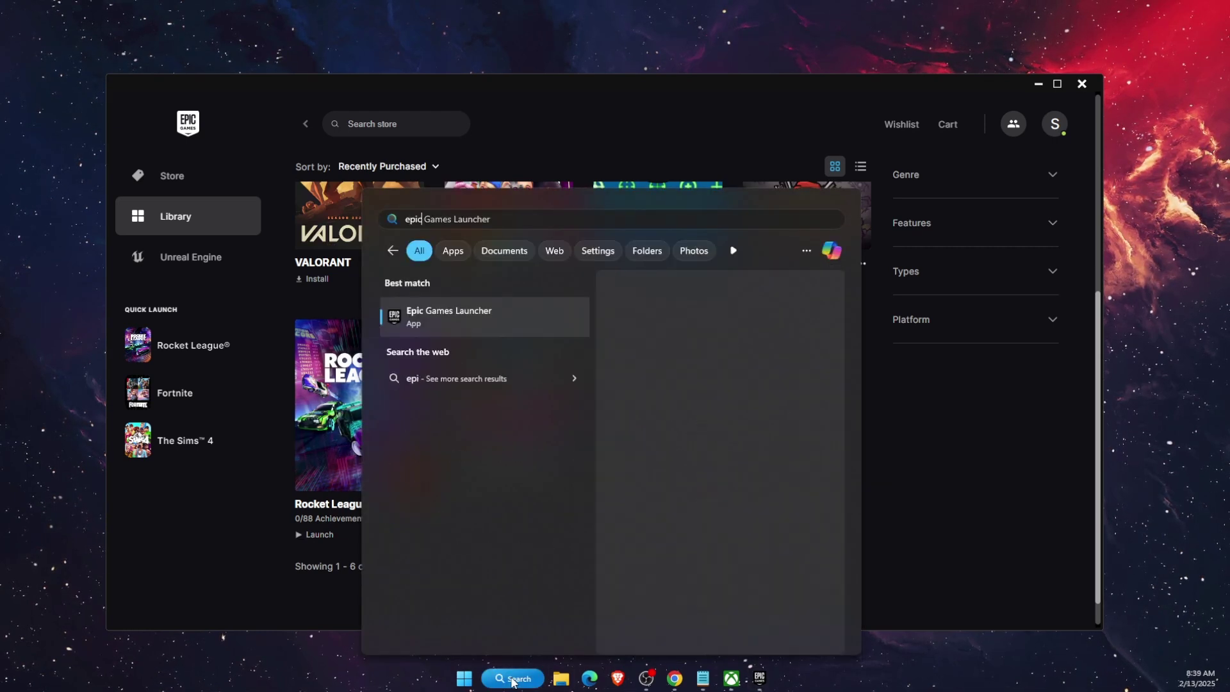
{"action": "right_click", "coordinate": [510, 323]}
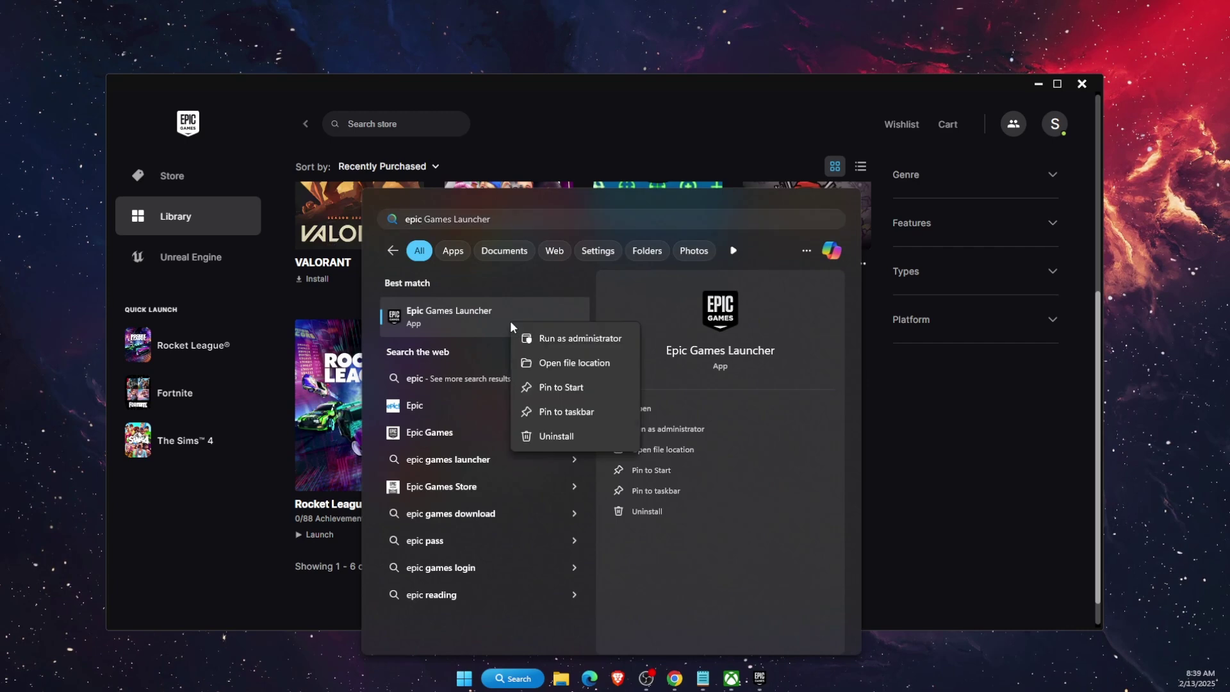
{"action": "left_click", "coordinate": [593, 340]}
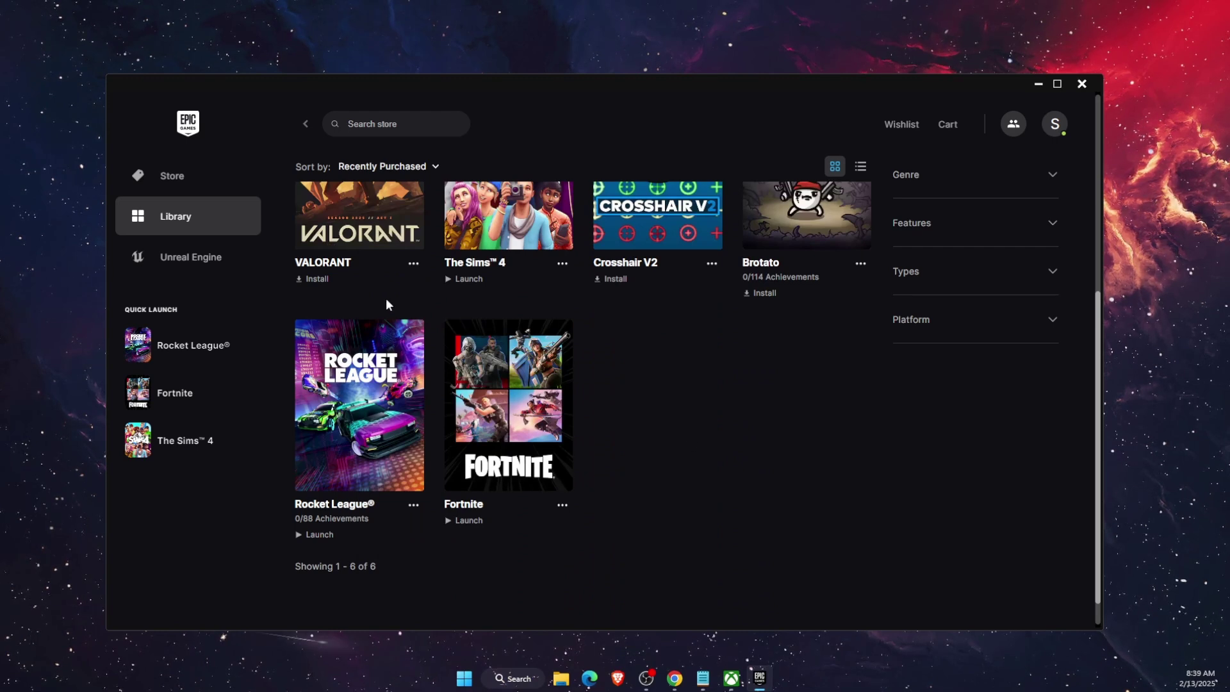
- Open Rocket League's install folder D:\rocketleague from its Manage options
{"action": "left_click", "coordinate": [413, 504]}
{"action": "left_click", "coordinate": [434, 382]}
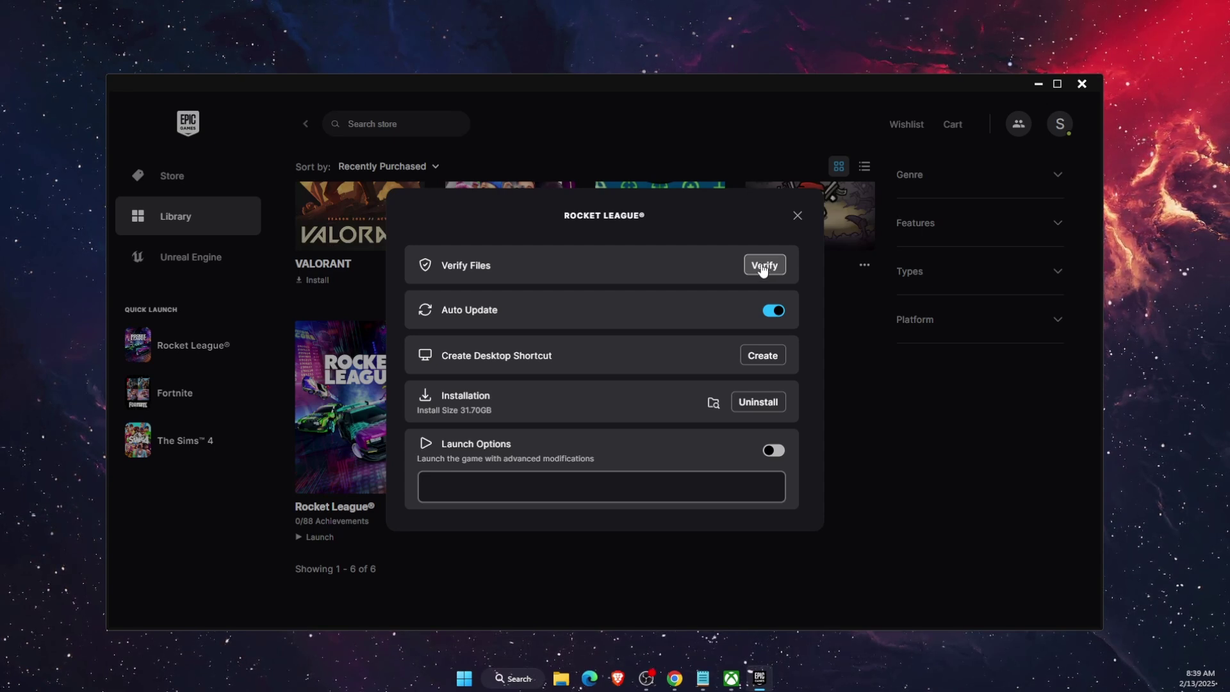
{"action": "left_click", "coordinate": [713, 405]}
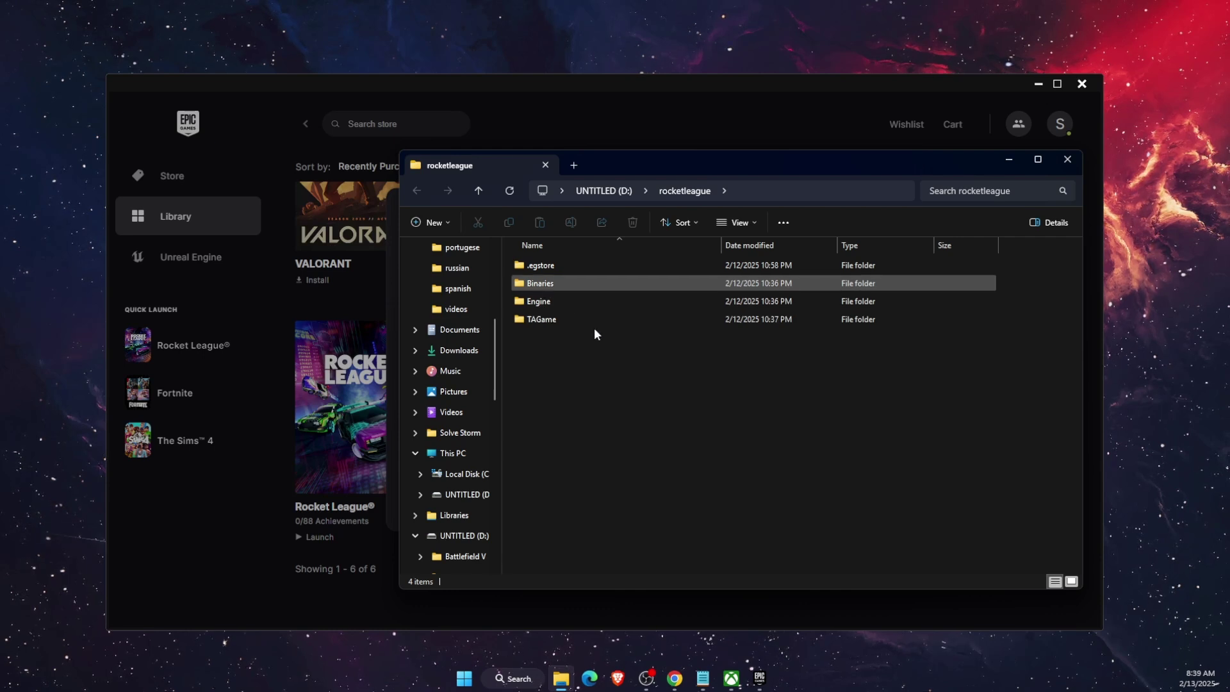
- Open the Properties of RocketLeague.exe in Binaries\Win64
{"action": "key", "text": "Return"}
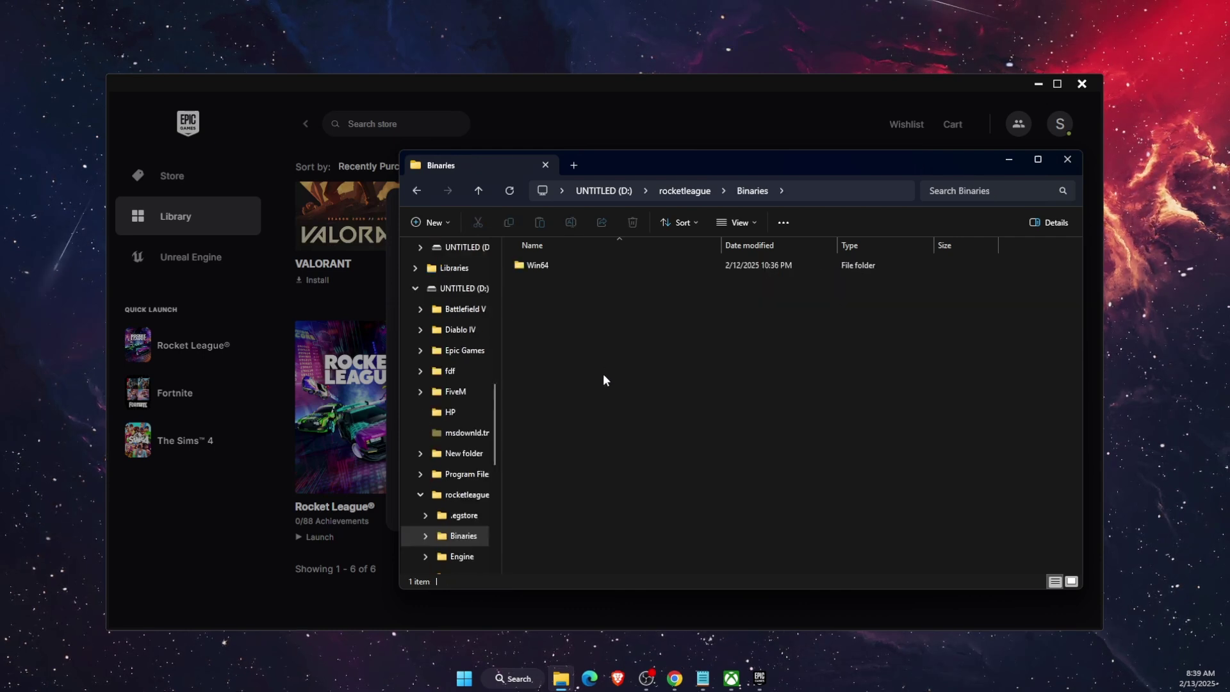
{"action": "double_click", "coordinate": [548, 265]}
{"action": "scroll", "coordinate": [598, 410], "scroll_direction": "down", "scroll_amount": 15}
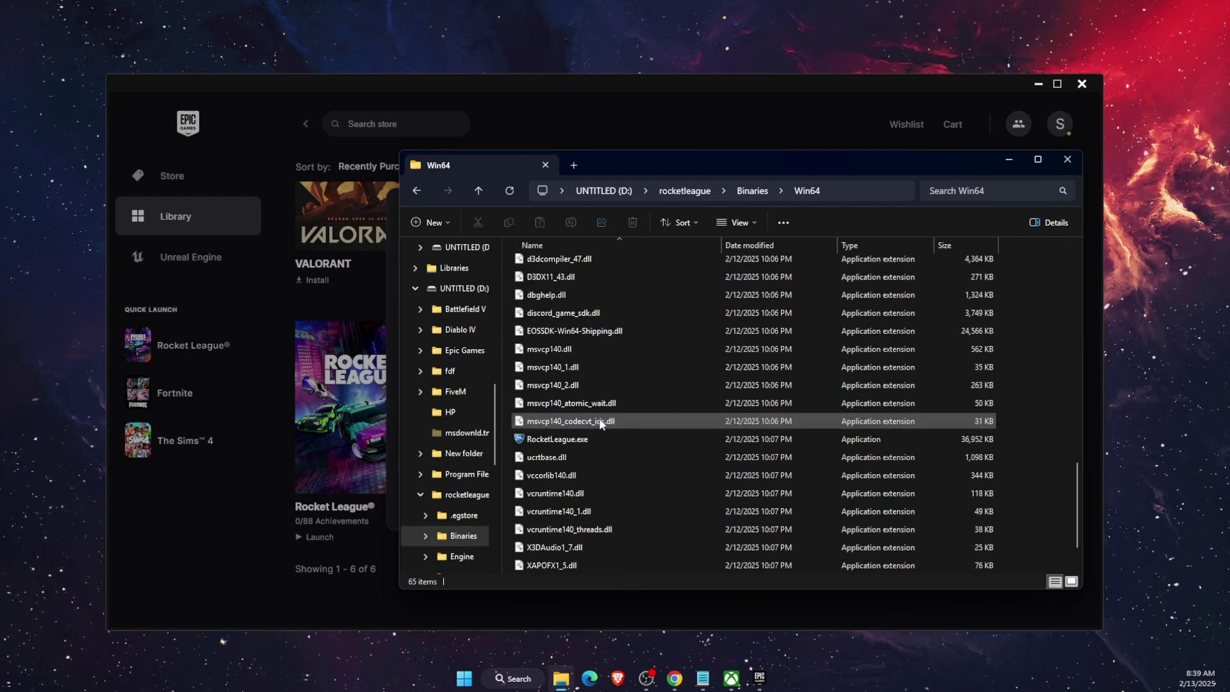
{"action": "left_click", "coordinate": [558, 442]}
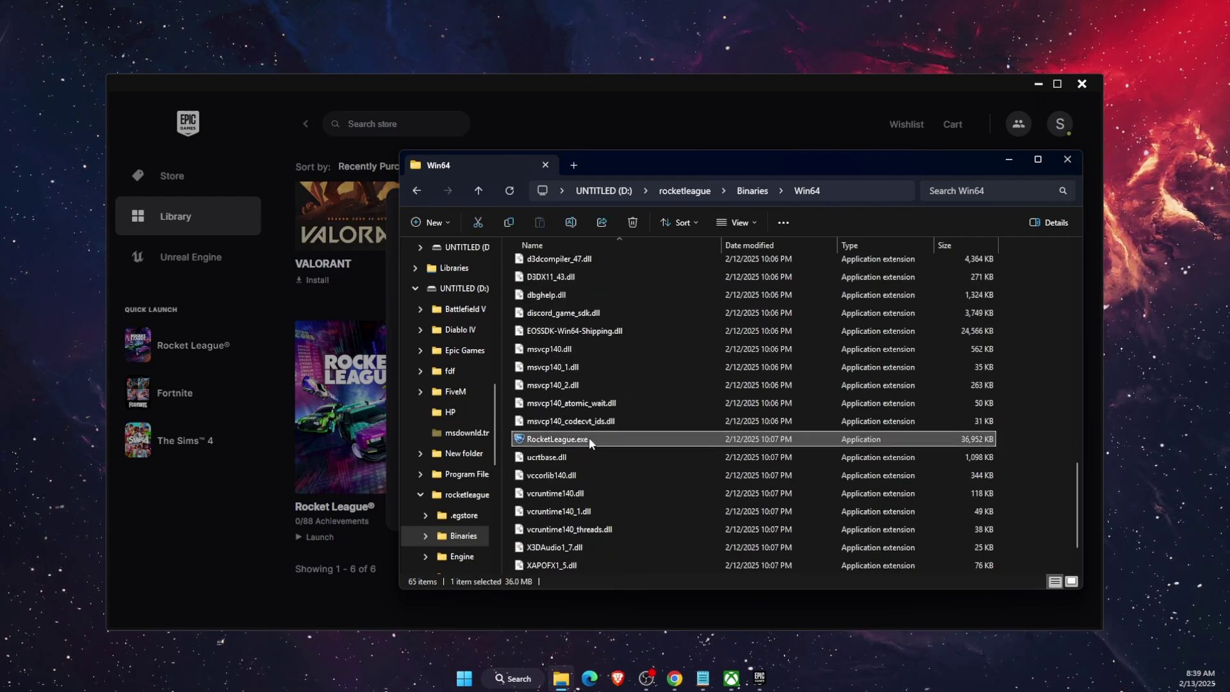
{"action": "right_click", "coordinate": [606, 437]}
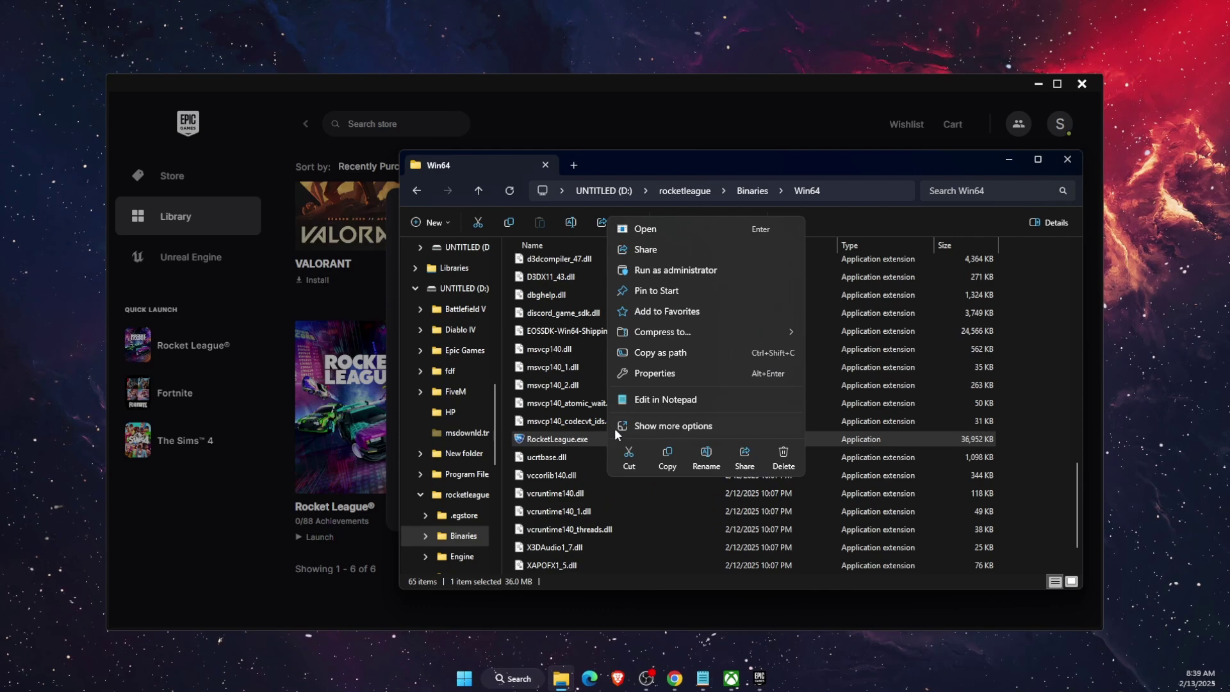
{"action": "left_click", "coordinate": [640, 372]}
- On the Compatibility tab, disable fullscreen optimizations, enable Run as administrator, and apply
{"action": "left_click", "coordinate": [371, 339]}
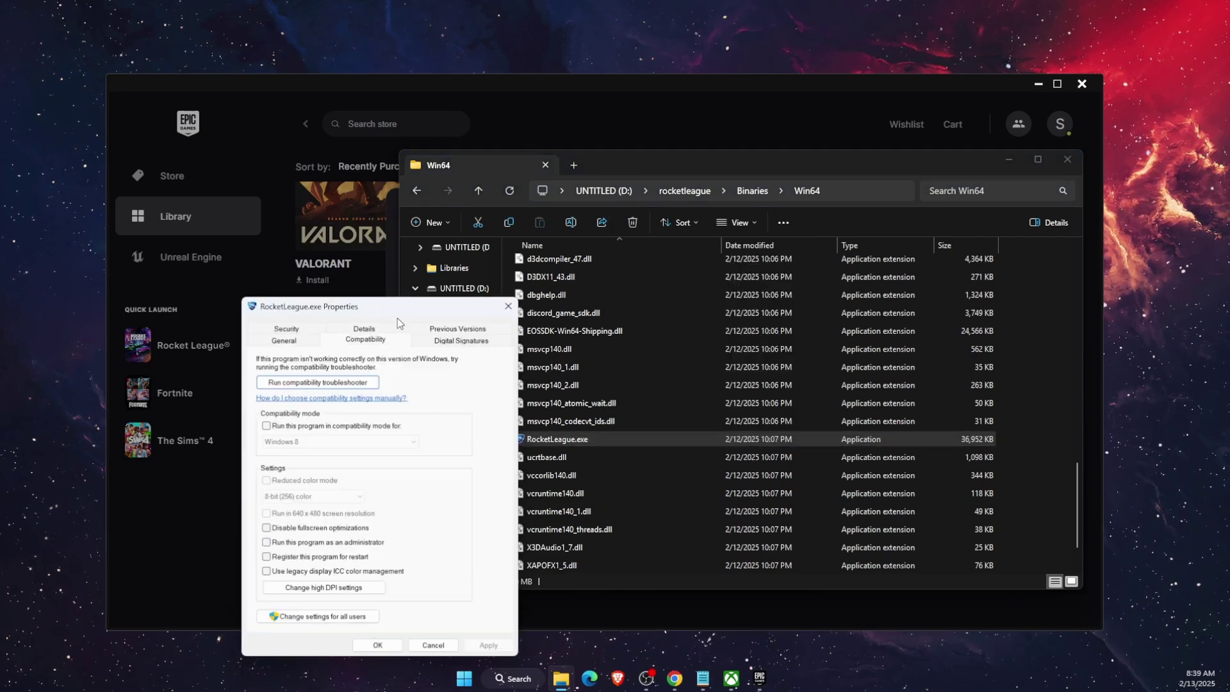
{"action": "left_click_drag", "start_coordinate": [397, 323], "coordinate": [594, 177]}
{"action": "left_click", "coordinate": [462, 383]}
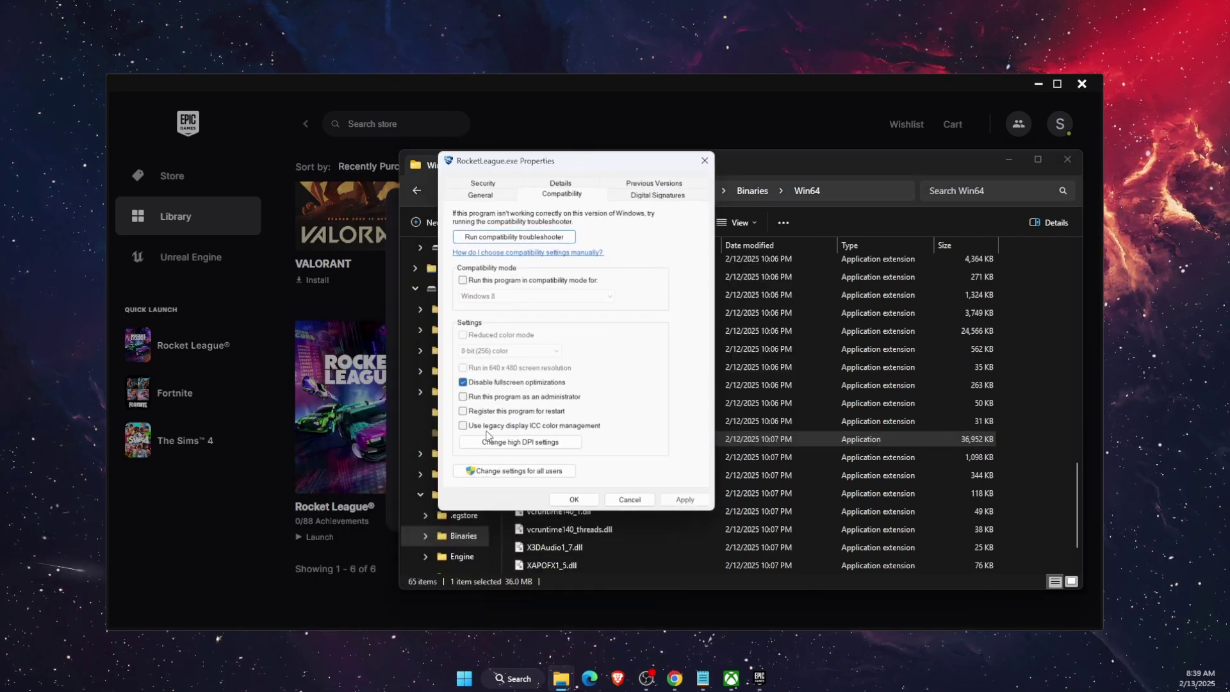
{"action": "left_click", "coordinate": [464, 397]}
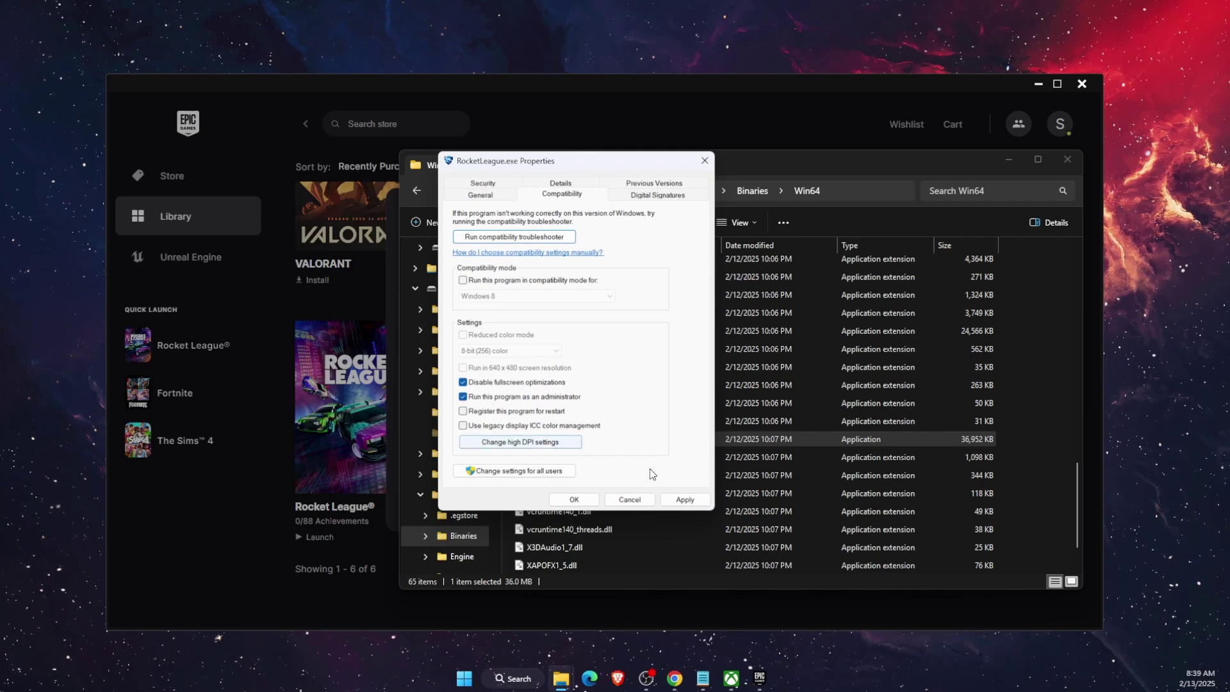
{"action": "left_click", "coordinate": [682, 500]}
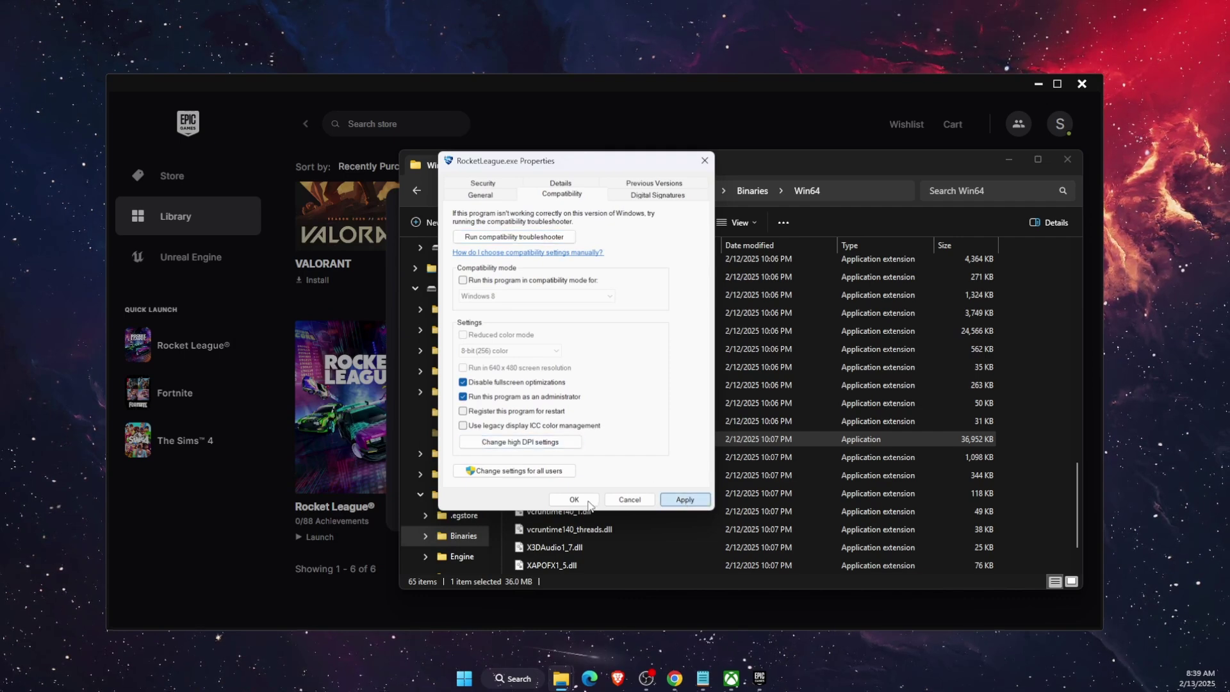
{"action": "key", "text": "Return"}
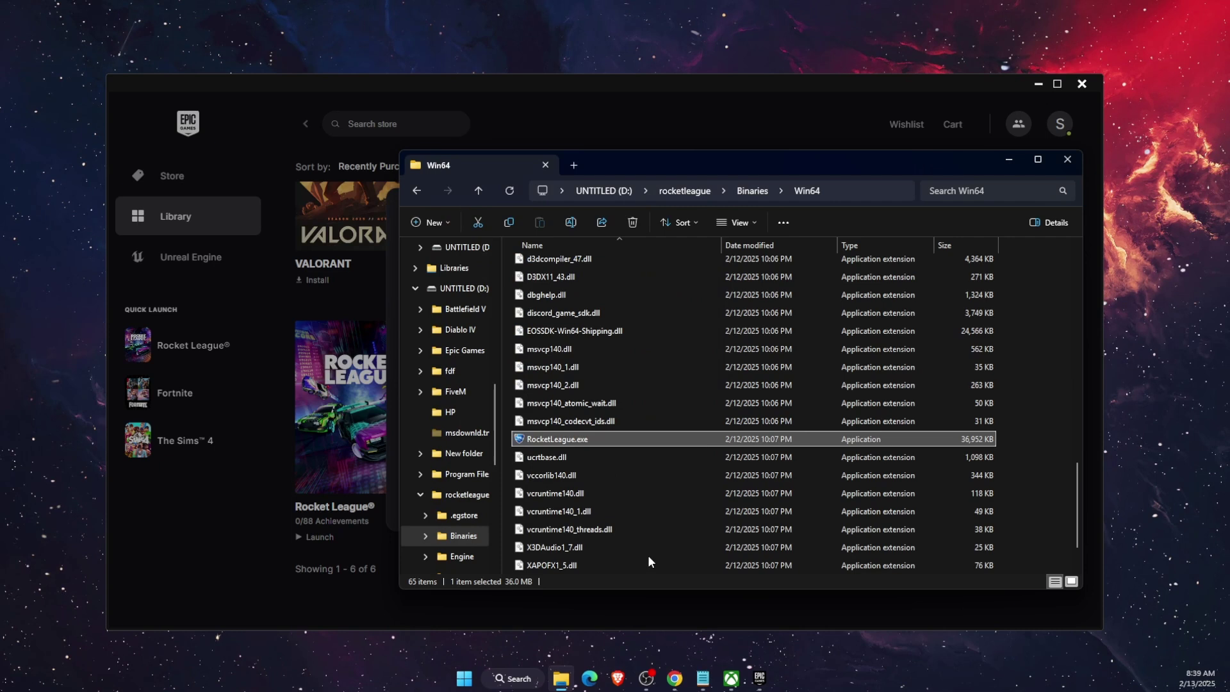
- Reopen the rocketleague folder minimized and close Rocket League's manage options
{"action": "left_click", "coordinate": [1067, 166]}
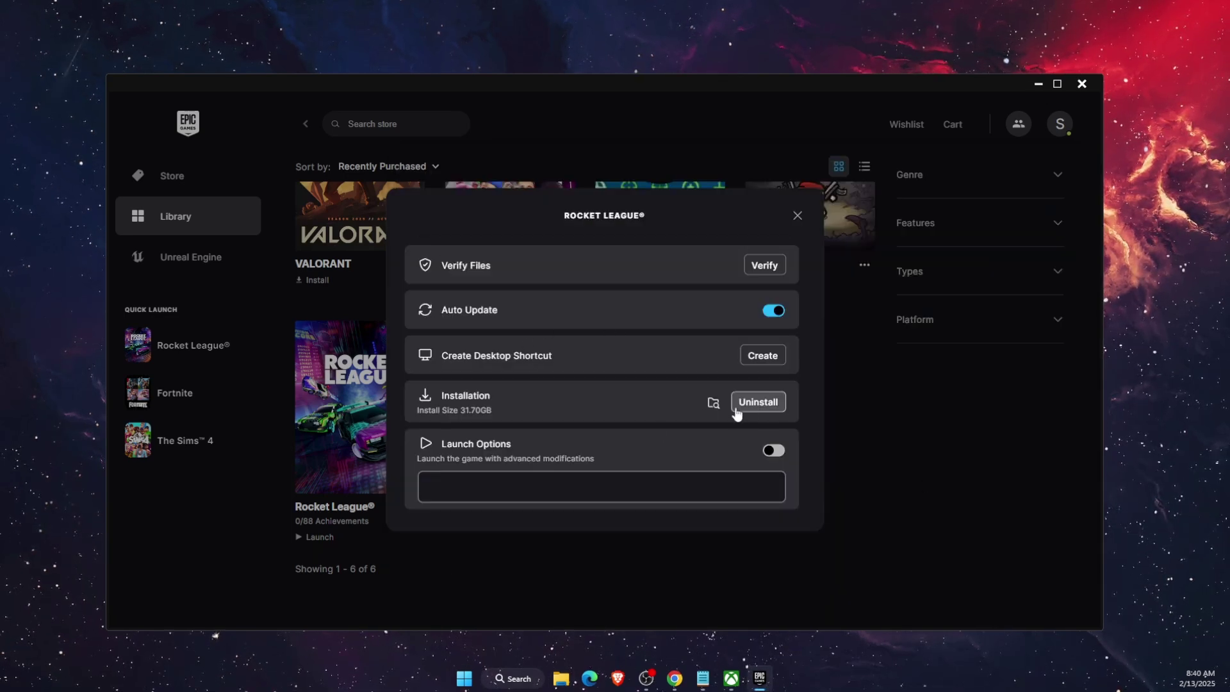
{"action": "left_click", "coordinate": [713, 402]}
{"action": "left_click", "coordinate": [1009, 159]}
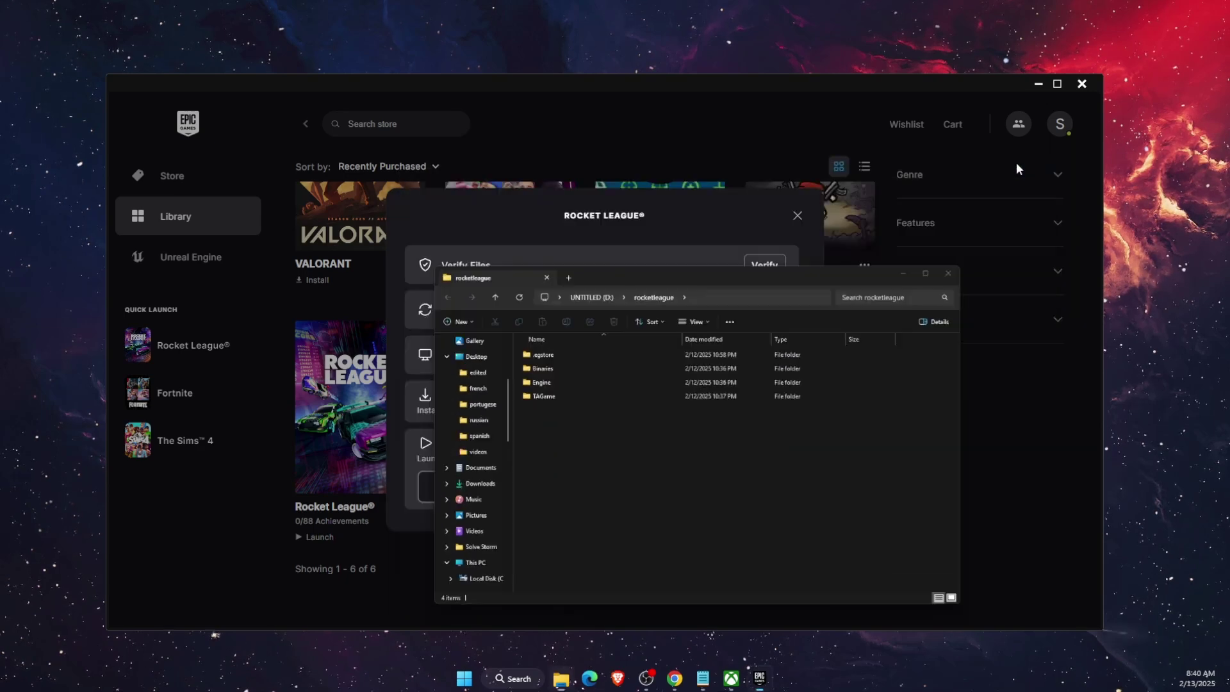
{"action": "left_click", "coordinate": [796, 211]}
- In Windows Defender Firewall's allowed apps, unlock editing and start adding another app
{"action": "left_click", "coordinate": [532, 677]}
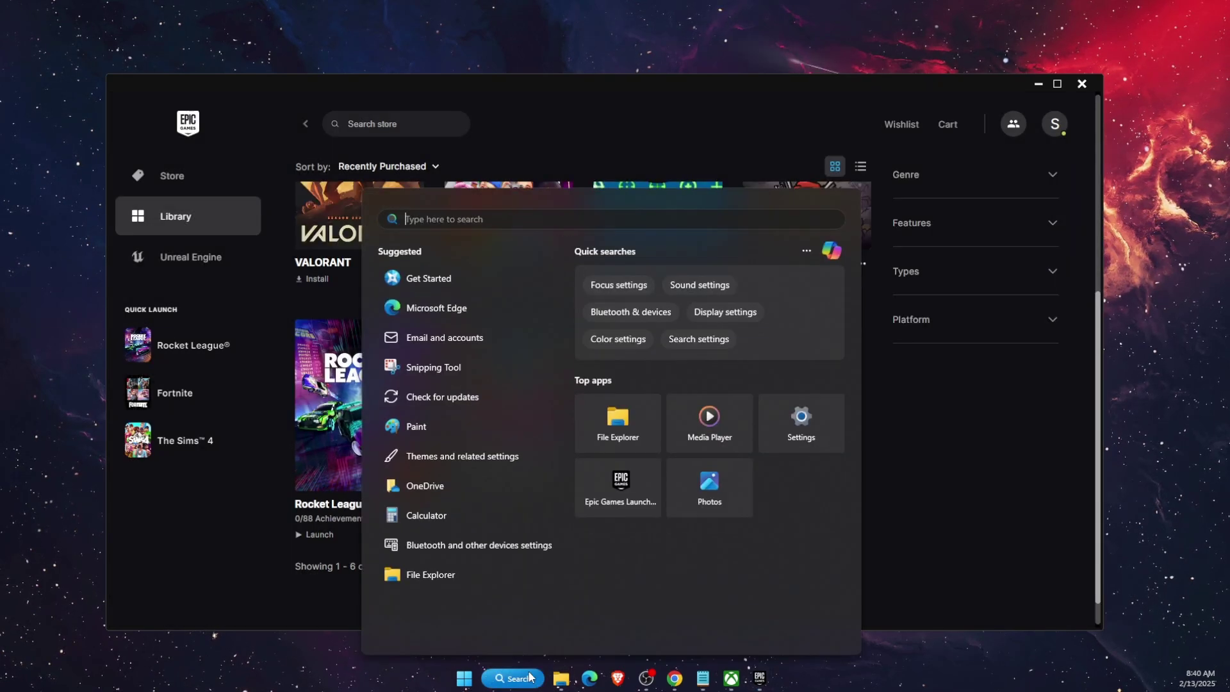
{"action": "type", "text": "windo"}
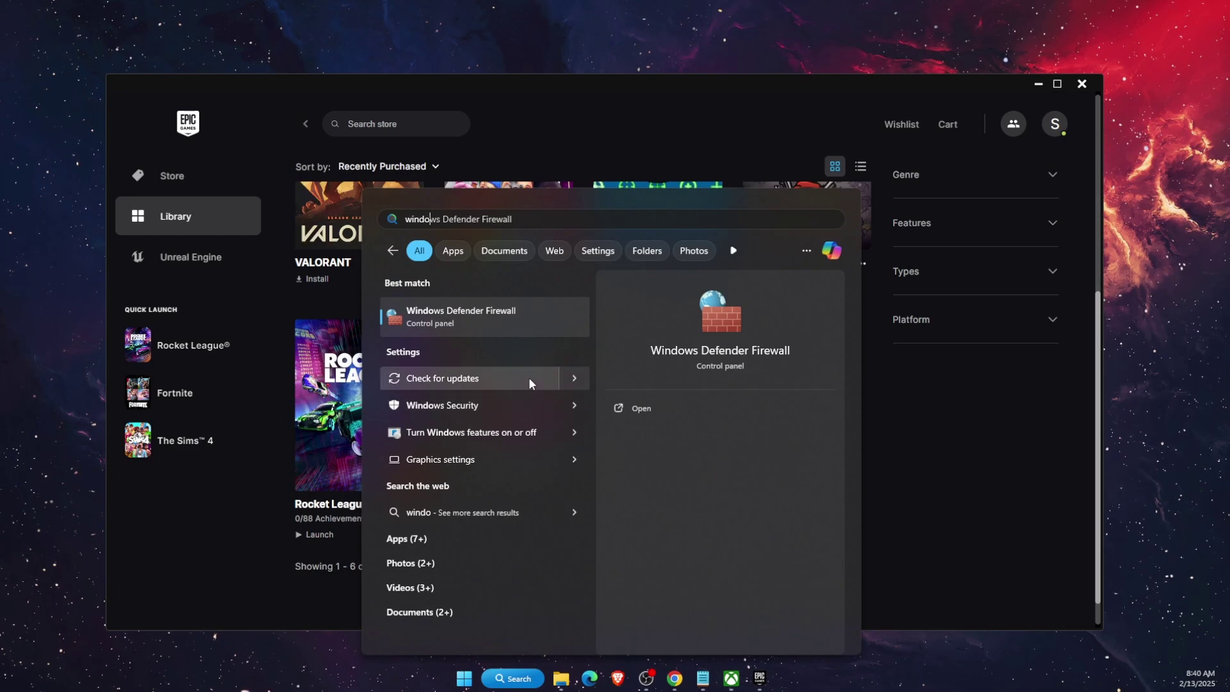
{"action": "left_click", "coordinate": [538, 324]}
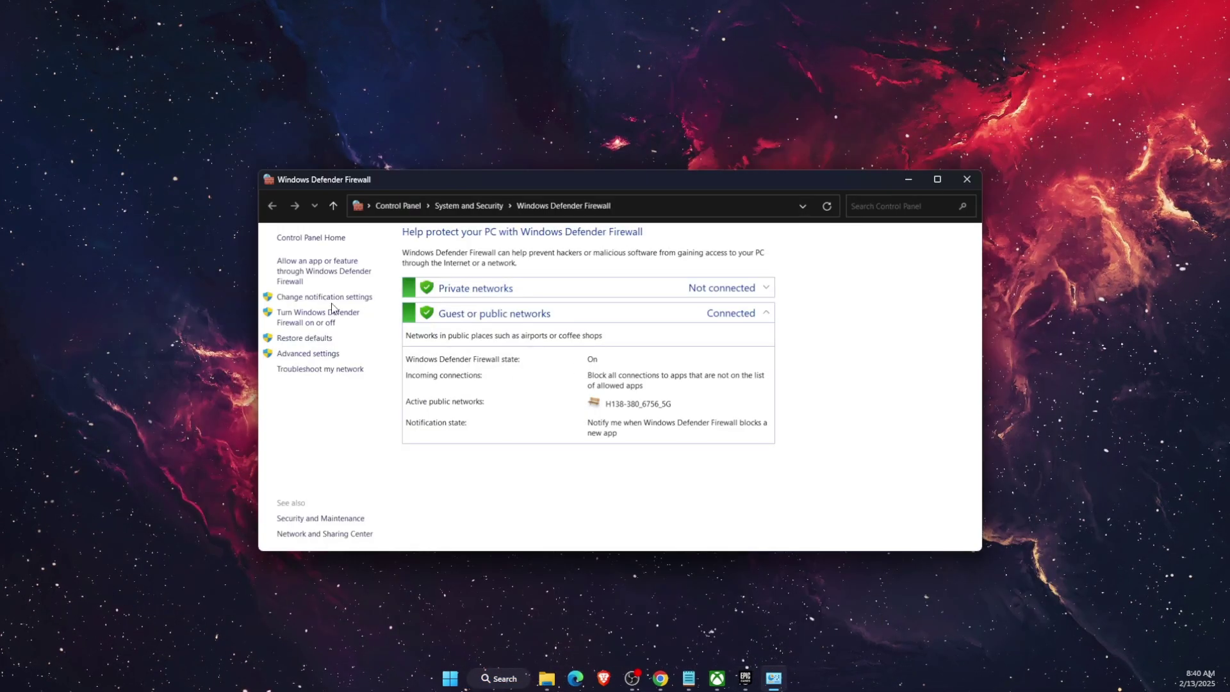
{"action": "left_click", "coordinate": [321, 271]}
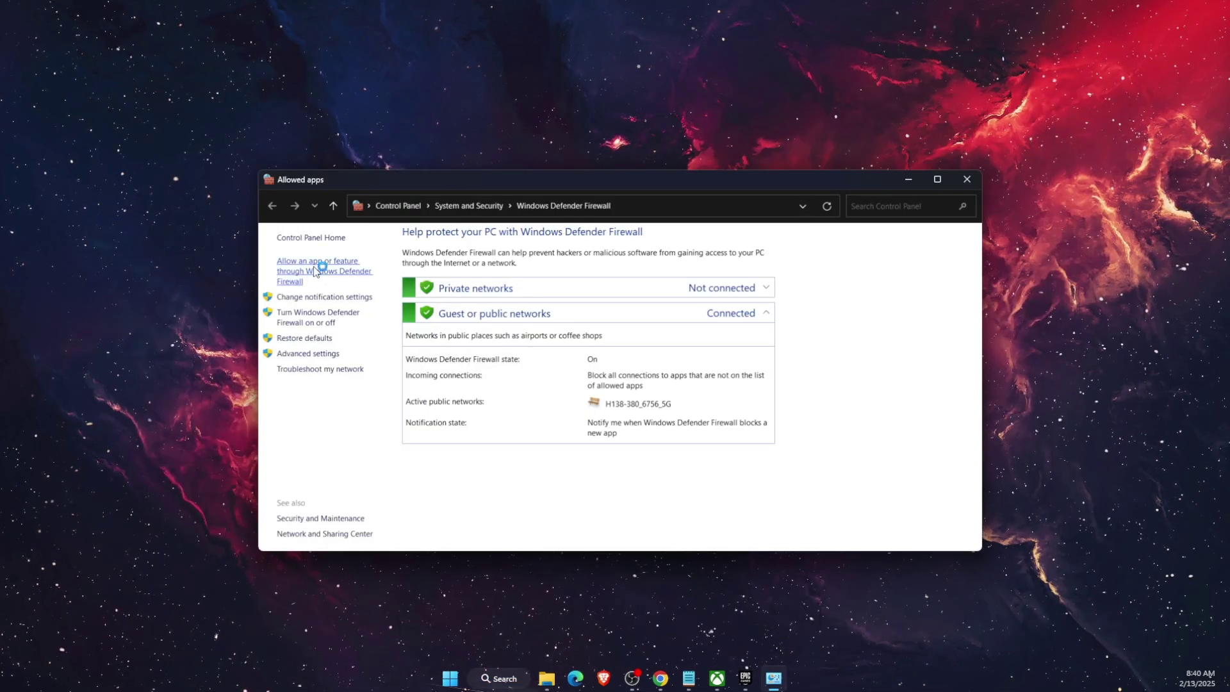
{"action": "left_click", "coordinate": [760, 277]}
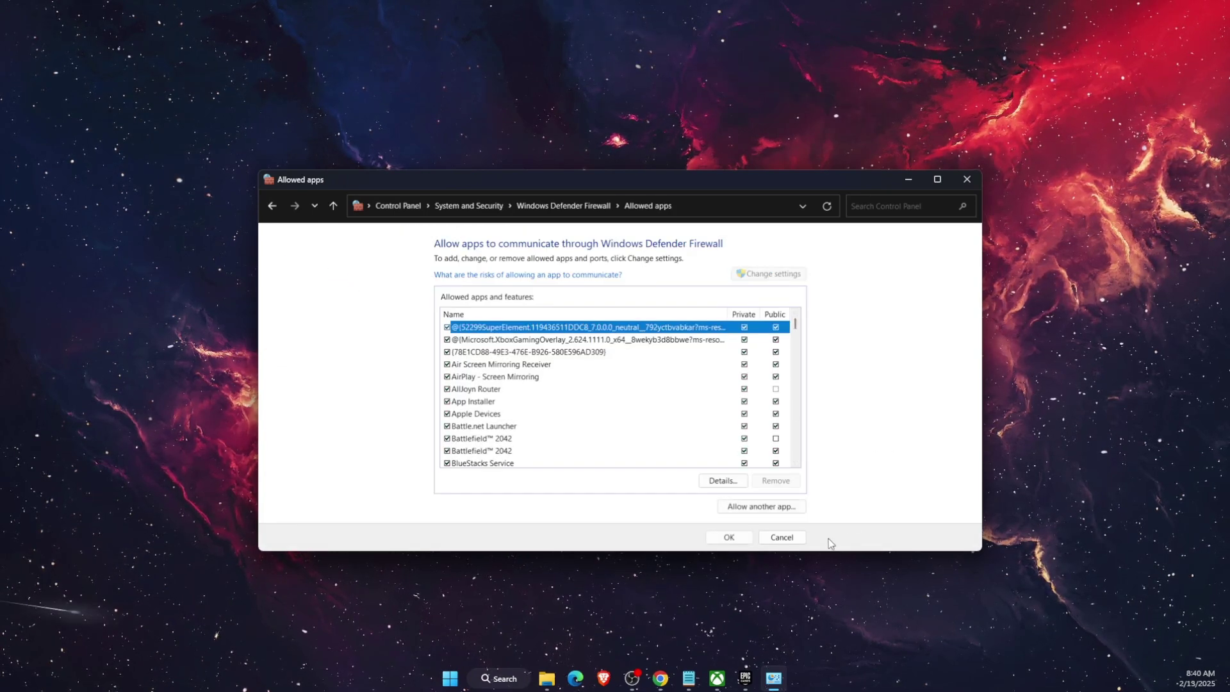
{"action": "left_click", "coordinate": [748, 506]}
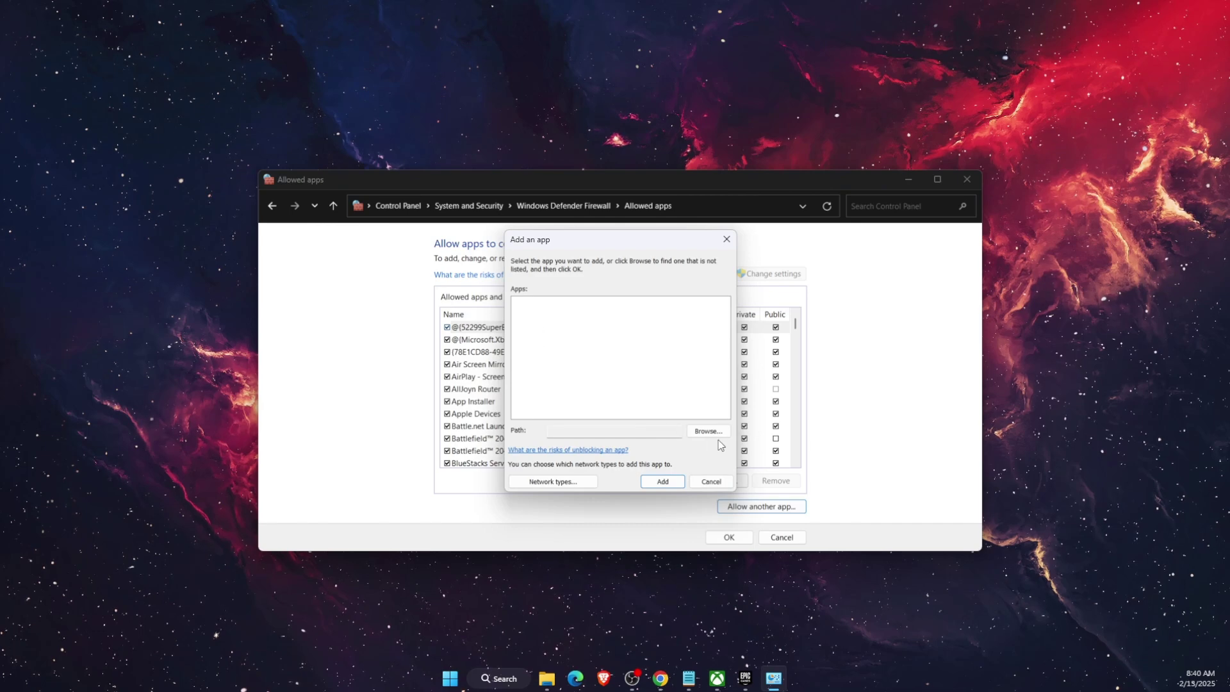
- Point the app file browser at the rocketleague folder path copied from File Explorer
{"action": "left_click", "coordinate": [708, 431]}
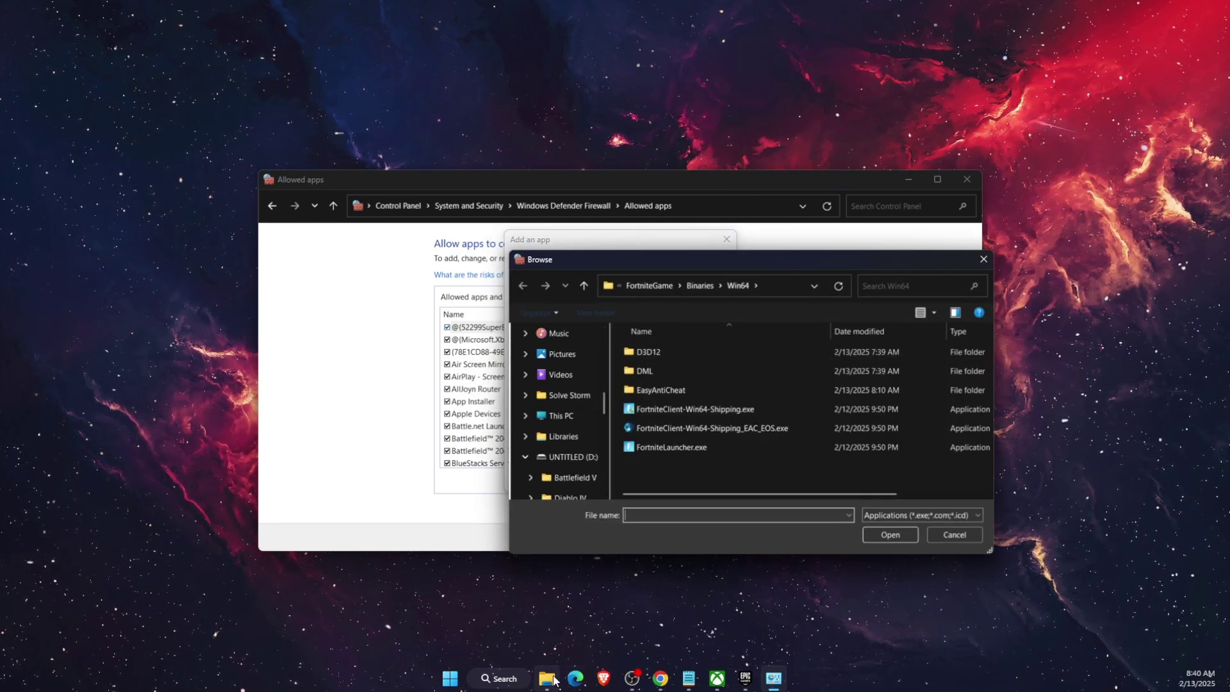
{"action": "mouse_move", "coordinate": [555, 679]}
{"action": "left_click", "coordinate": [540, 628]}
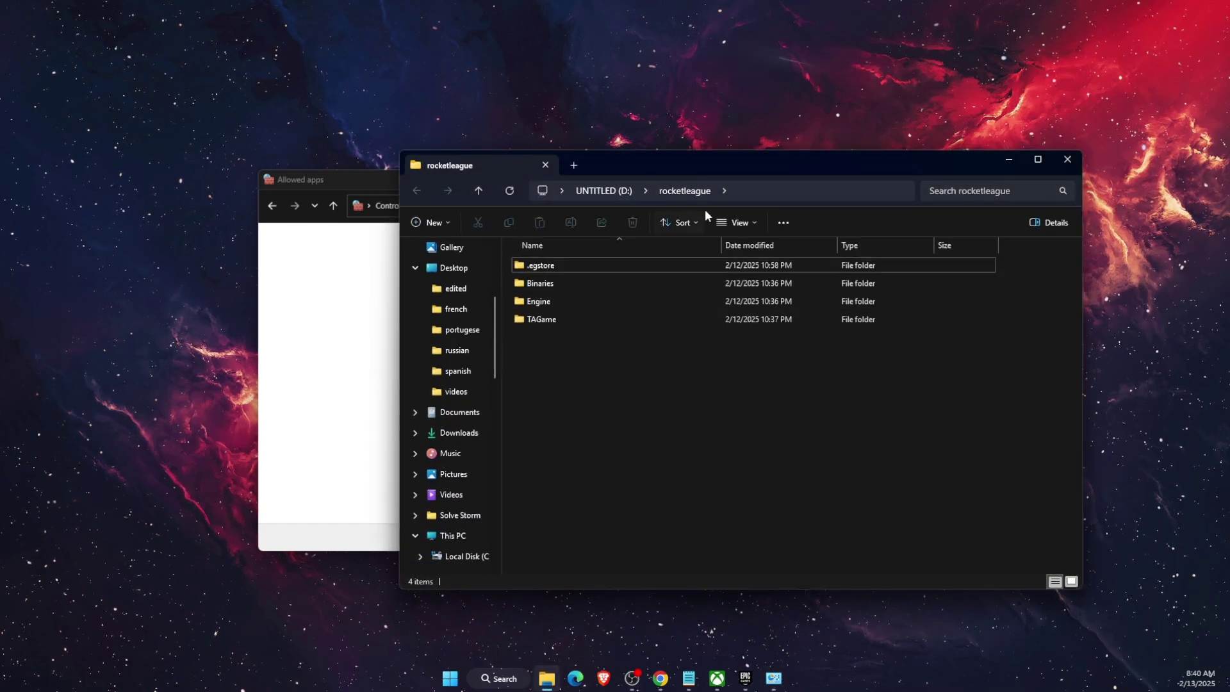
{"action": "left_click", "coordinate": [776, 189]}
{"action": "key", "text": "ctrl+c"}
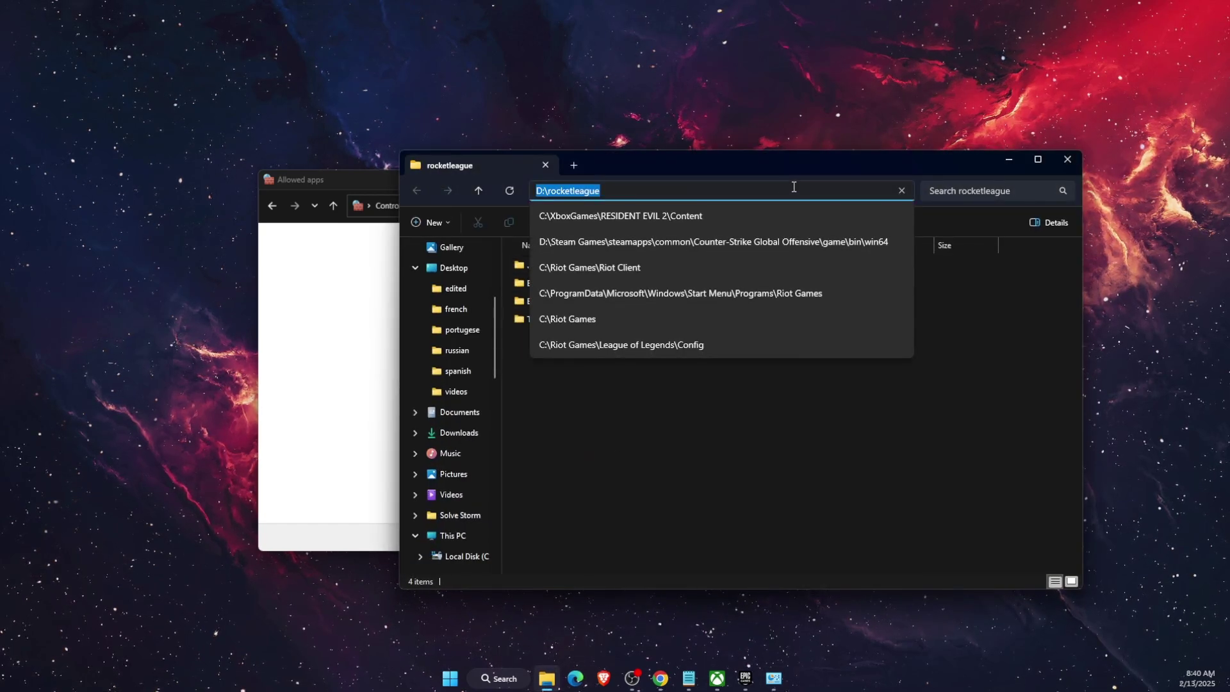
{"action": "left_click", "coordinate": [1009, 159]}
{"action": "left_click", "coordinate": [776, 285]}
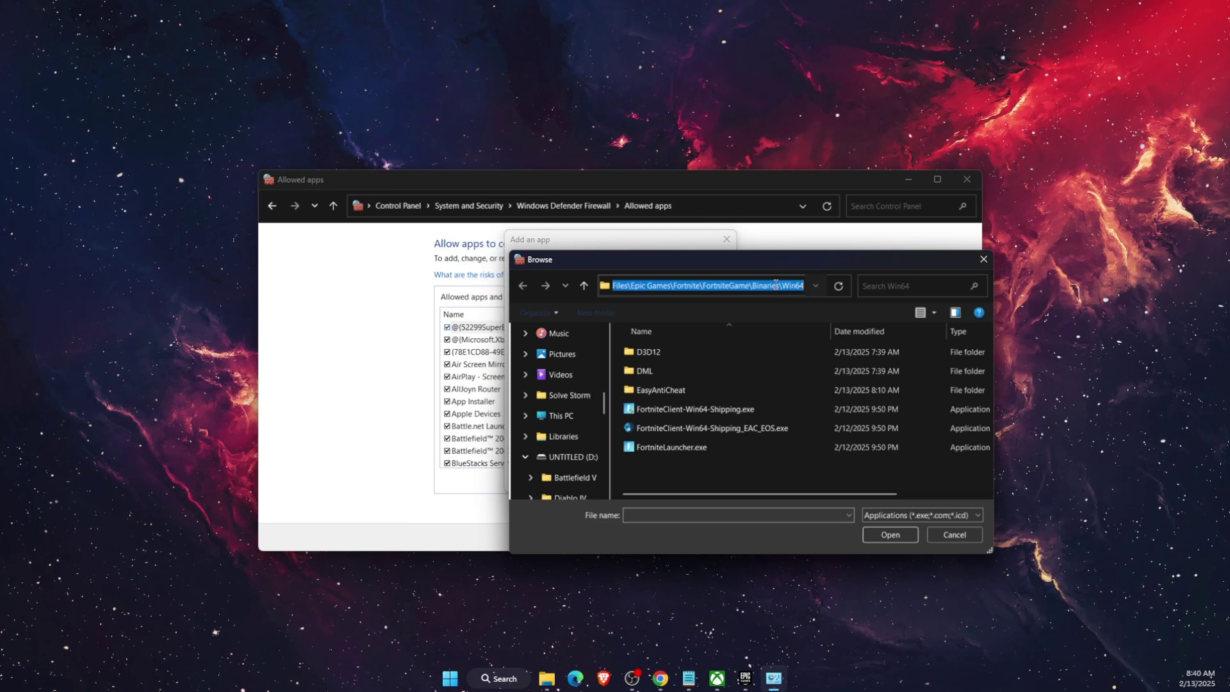
{"action": "key", "text": "ctrl+v"}
{"action": "key", "text": "Return"}
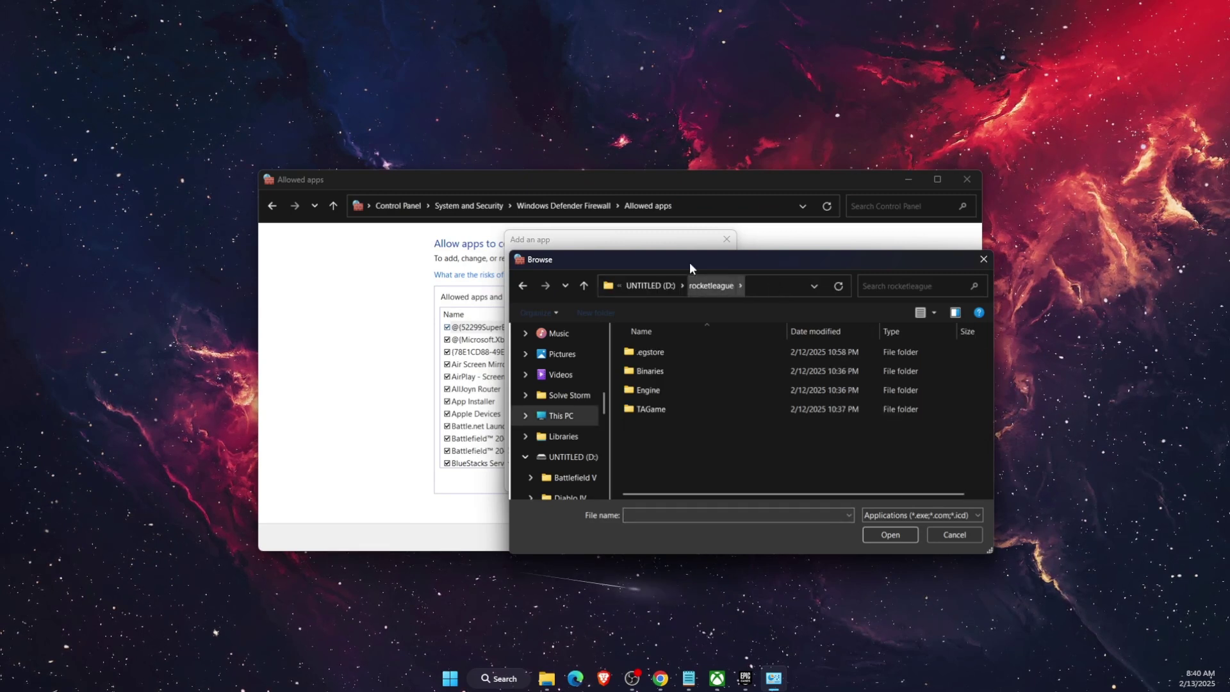
- Add RocketLeague.exe from Binaries\Win64, allow it on private networks, and save
{"action": "double_click", "coordinate": [658, 372]}
{"action": "double_click", "coordinate": [662, 351]}
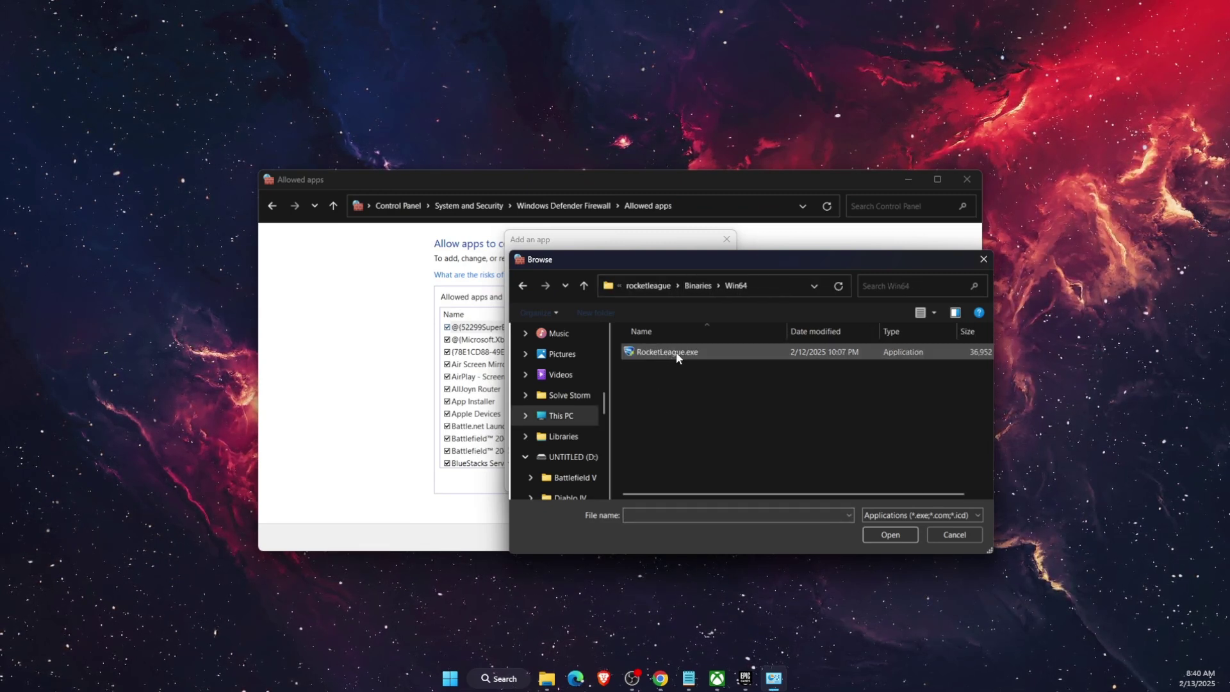
{"action": "left_click", "coordinate": [677, 354]}
{"action": "left_click", "coordinate": [897, 537]}
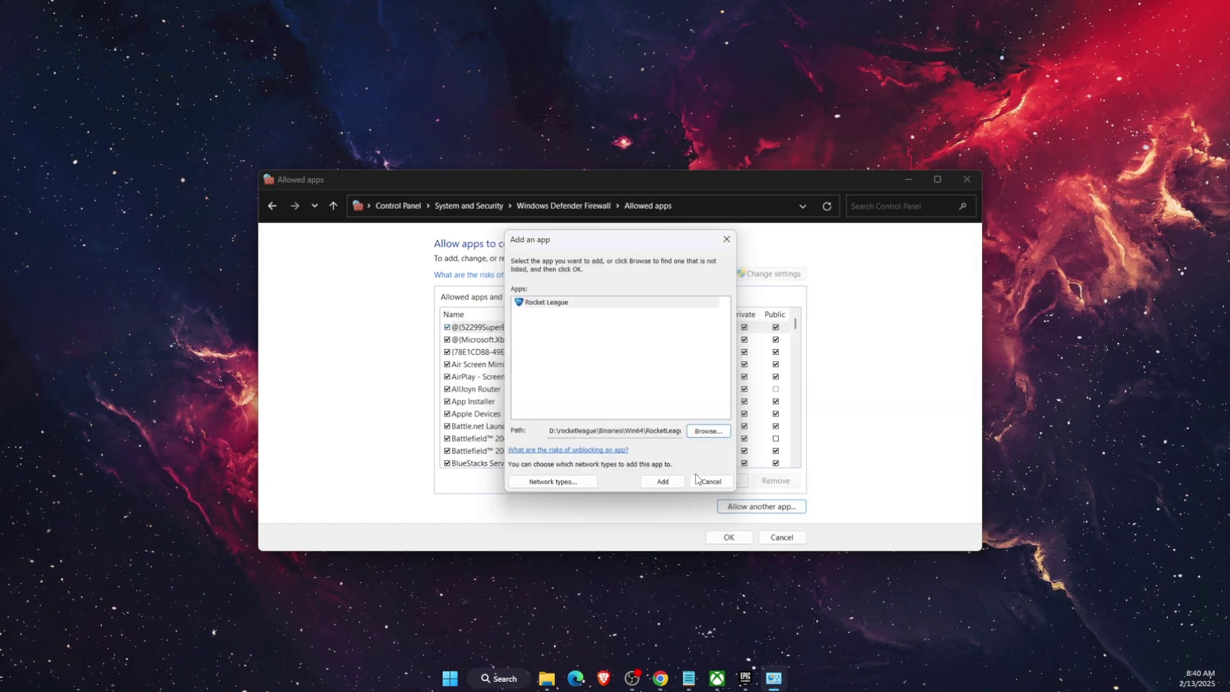
{"action": "left_click", "coordinate": [677, 483]}
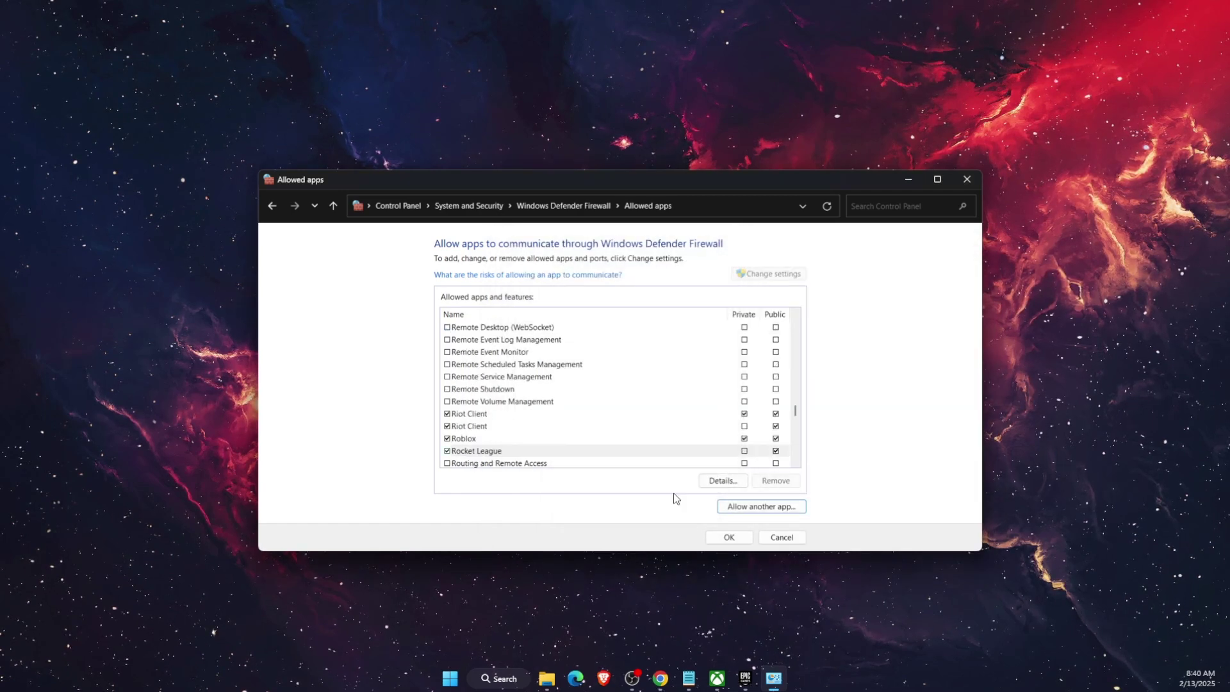
{"action": "left_click", "coordinate": [748, 454]}
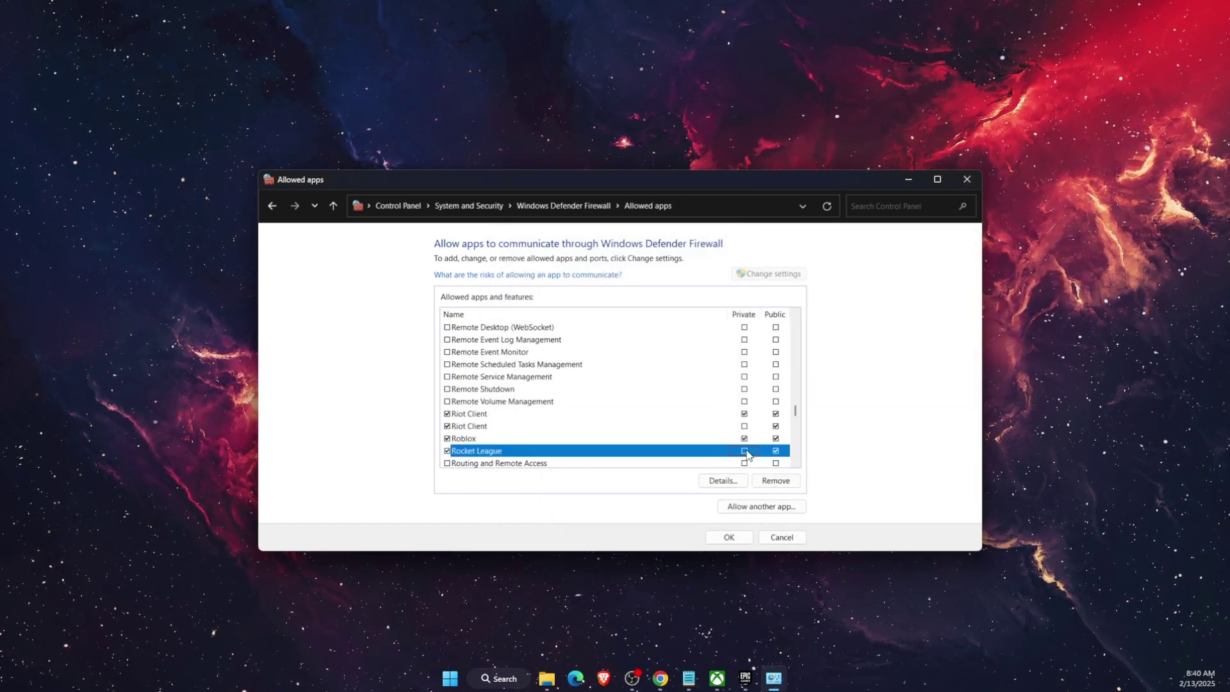
{"action": "left_click", "coordinate": [740, 540]}
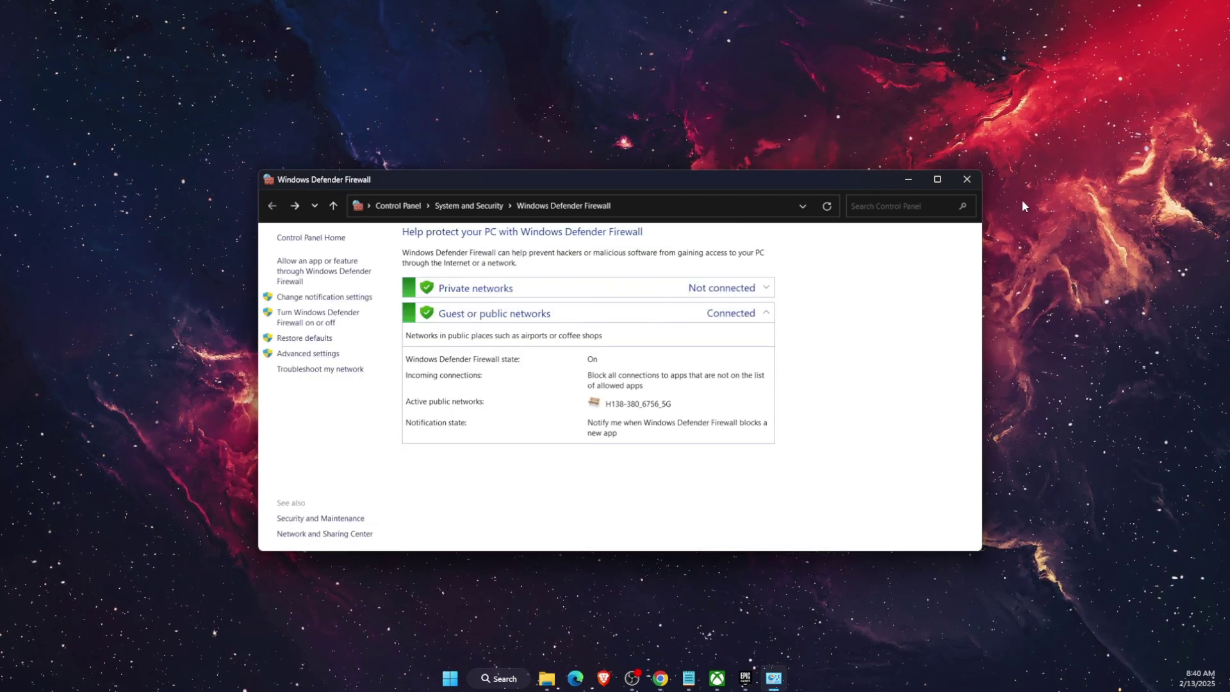
- Close the firewall window and return to the Epic Games Launcher library
{"action": "left_click", "coordinate": [967, 180]}
{"action": "left_click", "coordinate": [759, 678]}
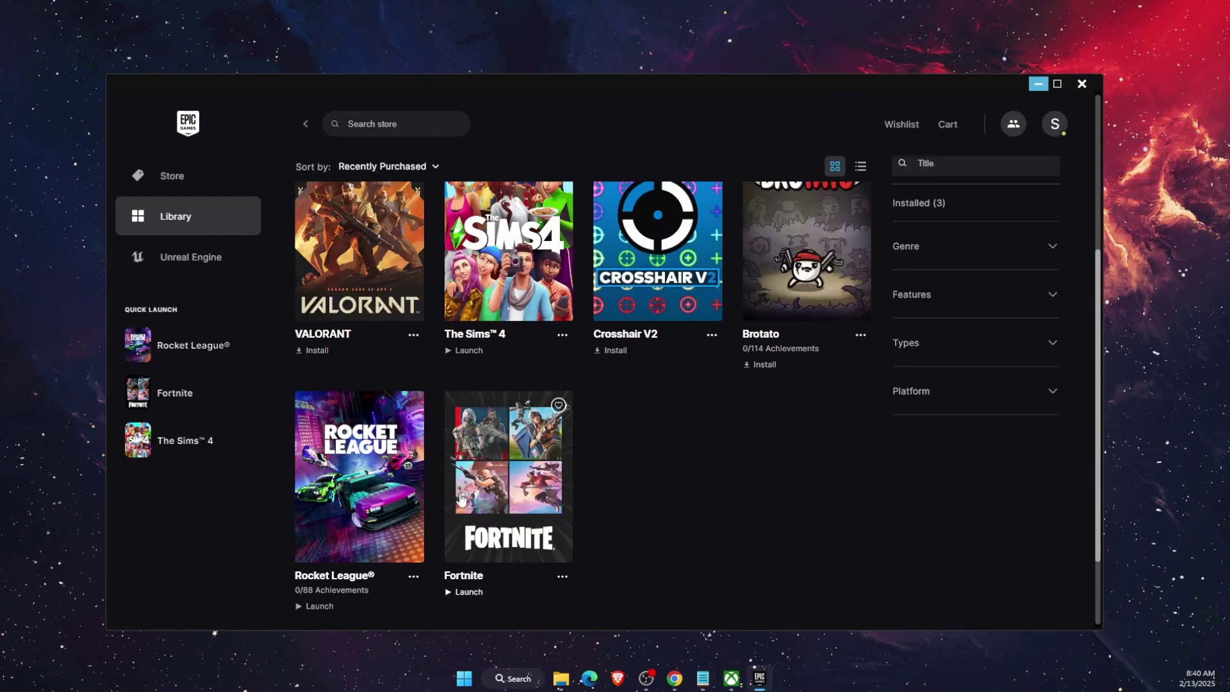
{"action": "scroll", "coordinate": [401, 474], "scroll_direction": "down", "scroll_amount": 2}
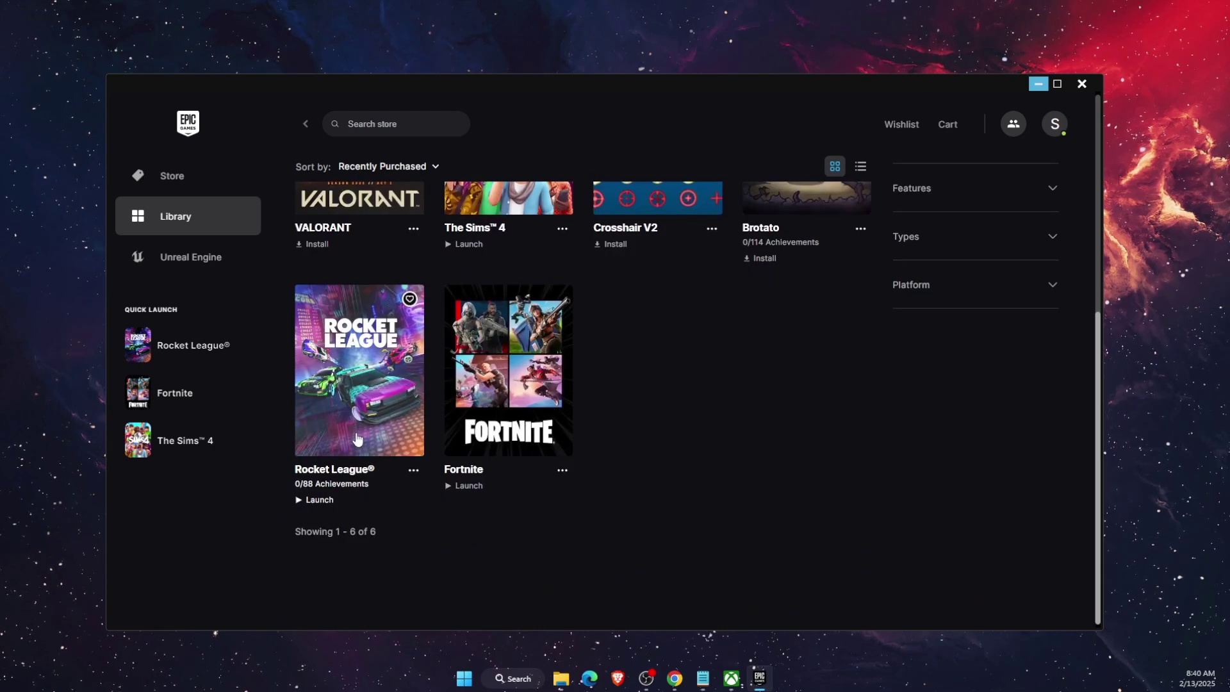
- Launch System Configuration and hide all Microsoft services on its Services tab
{"action": "left_click", "coordinate": [532, 680]}
{"action": "type", "text": "sys"}
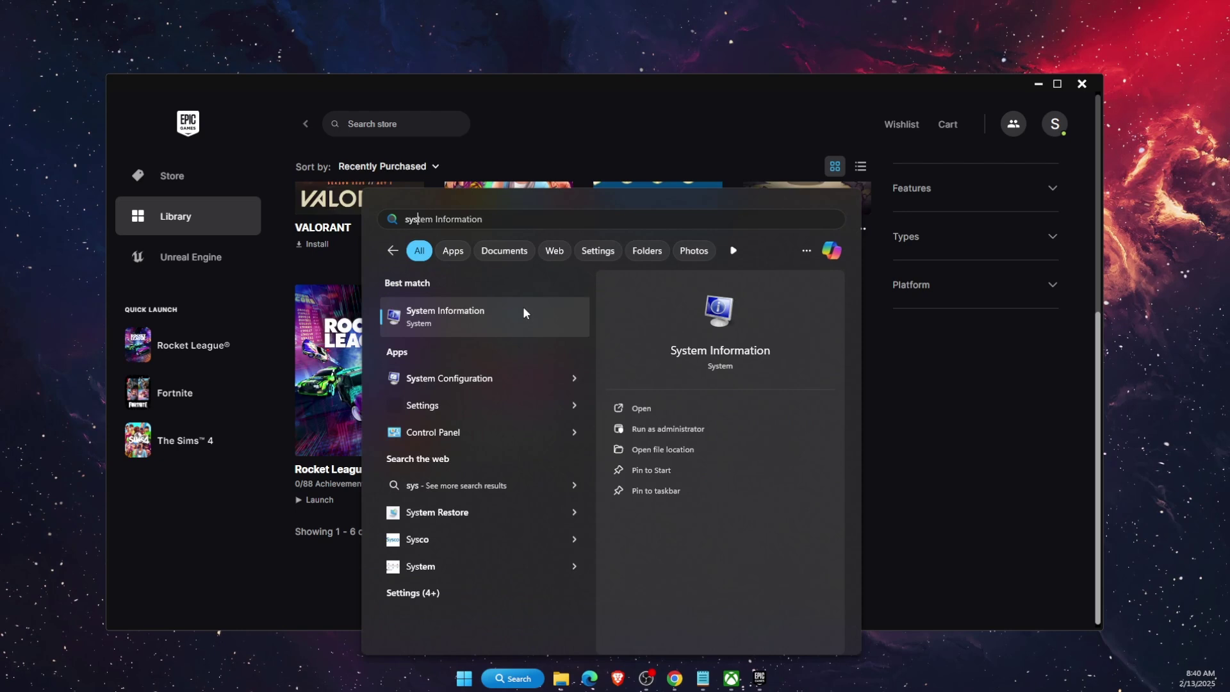
{"action": "type", "text": "tem"}
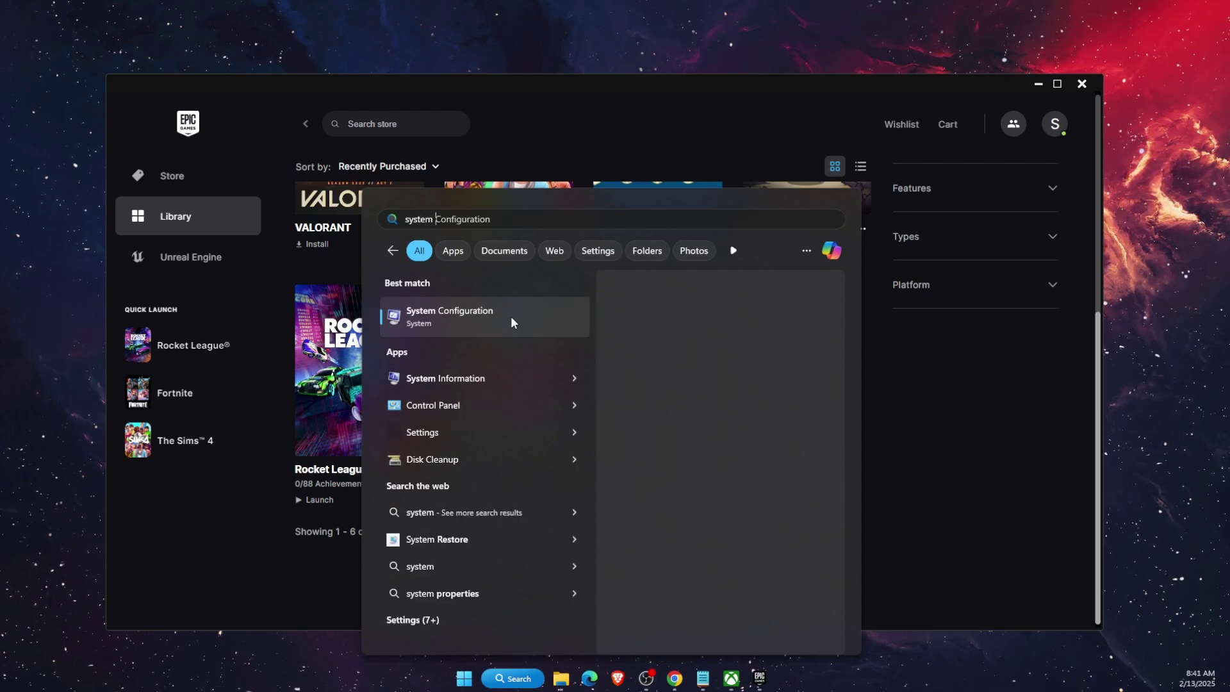
{"action": "left_click", "coordinate": [498, 323]}
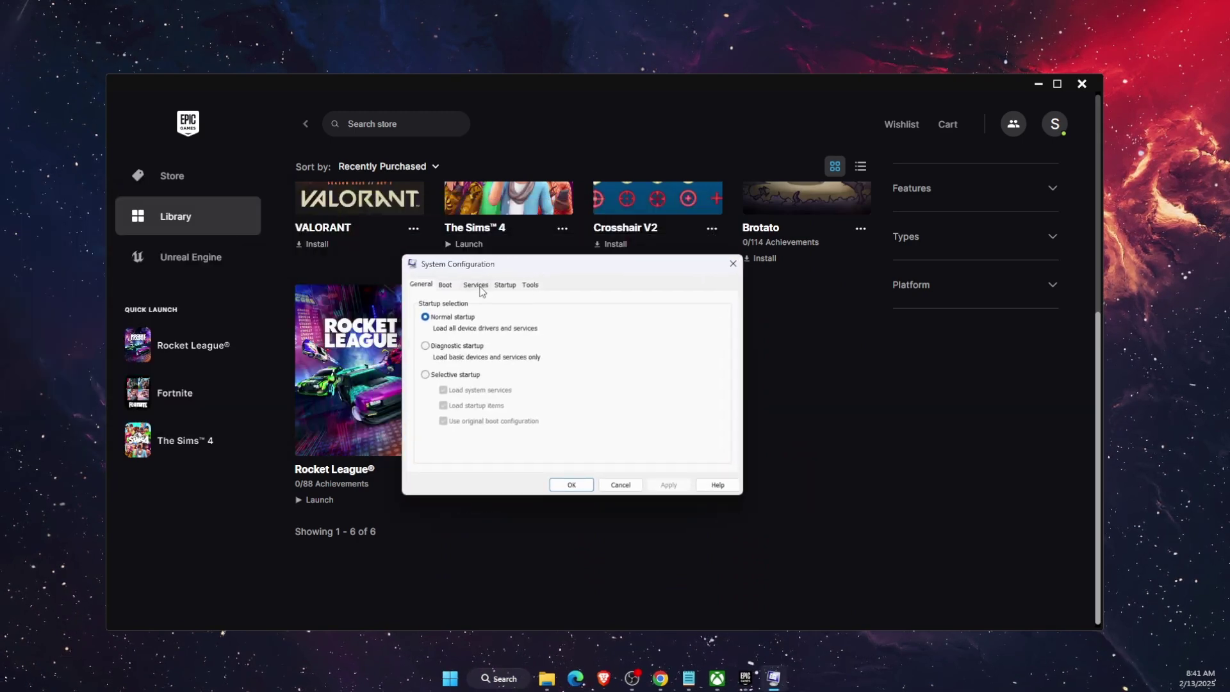
{"action": "left_click", "coordinate": [472, 282]}
{"action": "left_click", "coordinate": [1039, 83]}
{"action": "left_click_drag", "start_coordinate": [538, 265], "coordinate": [564, 240]}
{"action": "left_click", "coordinate": [443, 438]}
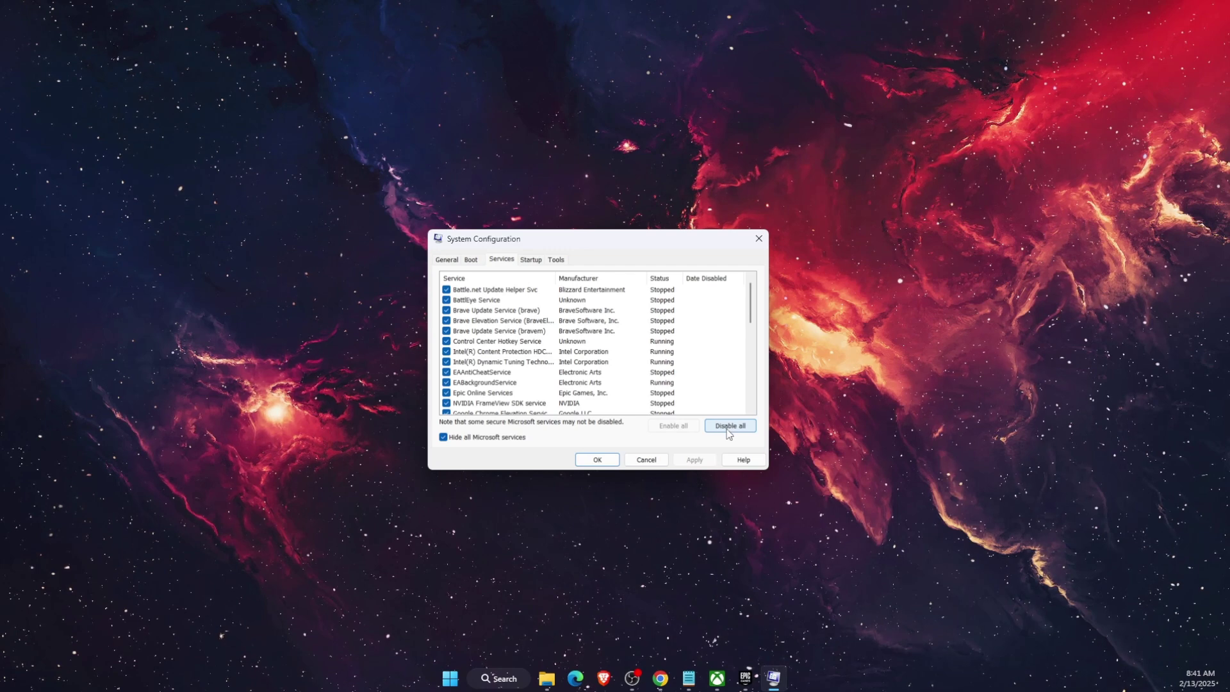
- Close System Configuration and browse File Explorer to the UNTITLED (D:) drive
{"action": "left_click", "coordinate": [759, 238]}
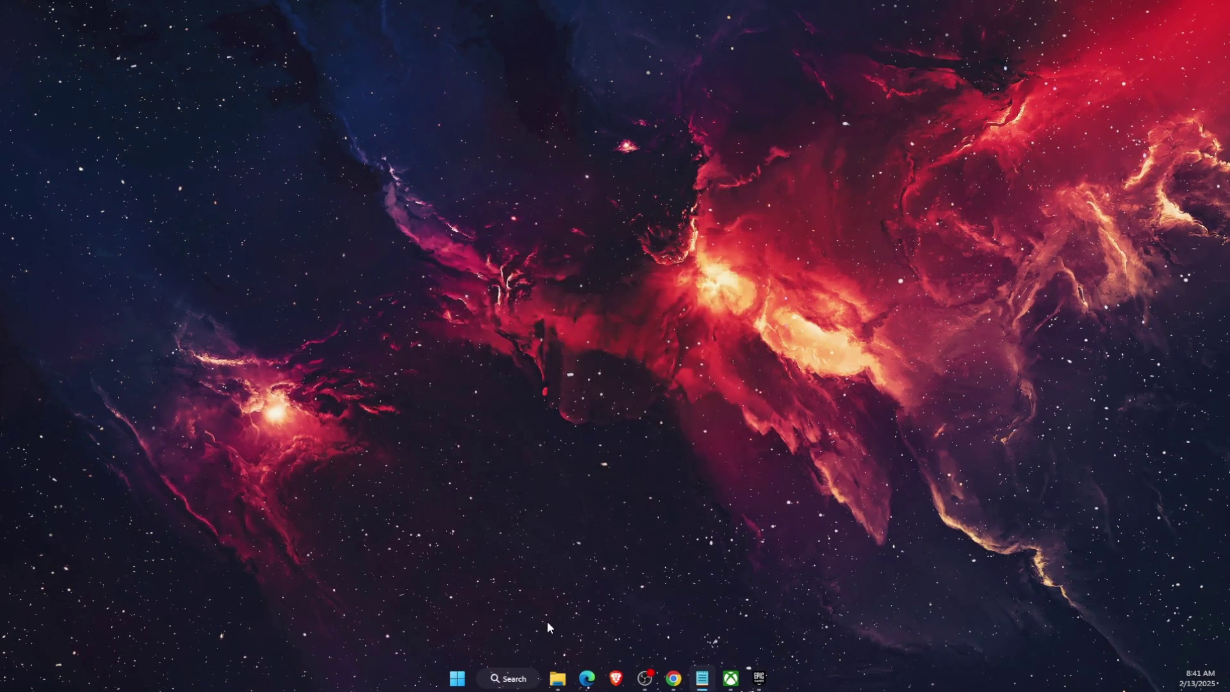
{"action": "left_click", "coordinate": [557, 678]}
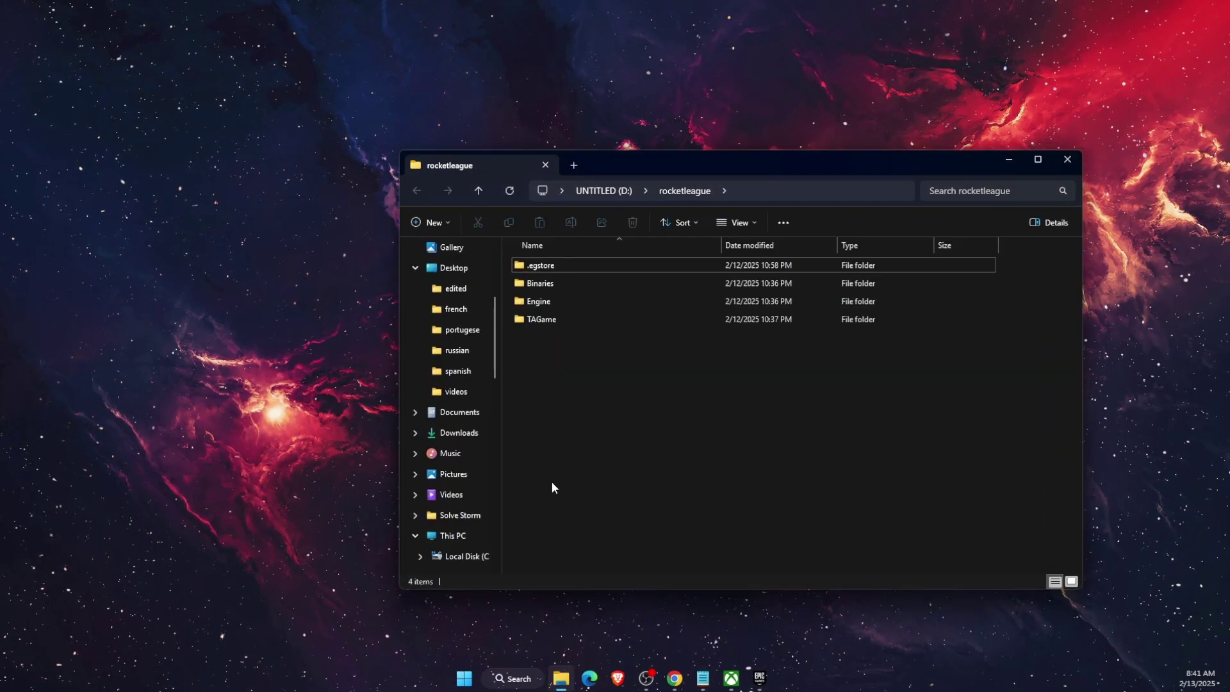
{"action": "left_click", "coordinate": [450, 416]}
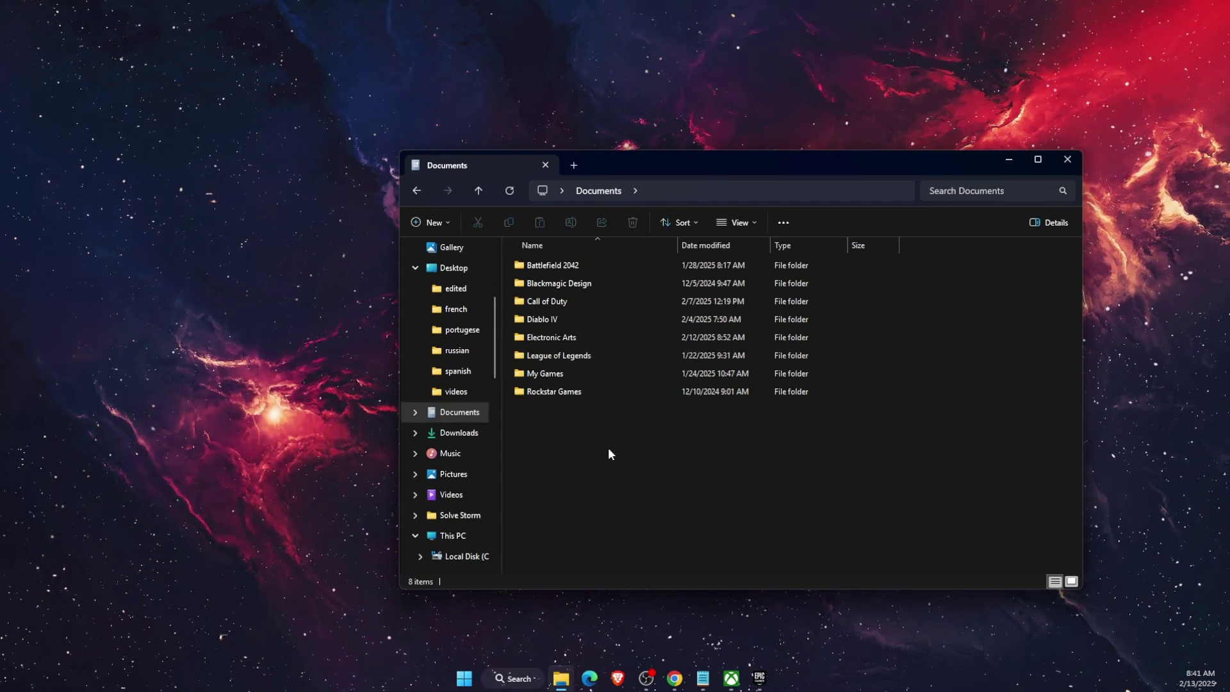
{"action": "double_click", "coordinate": [575, 374]}
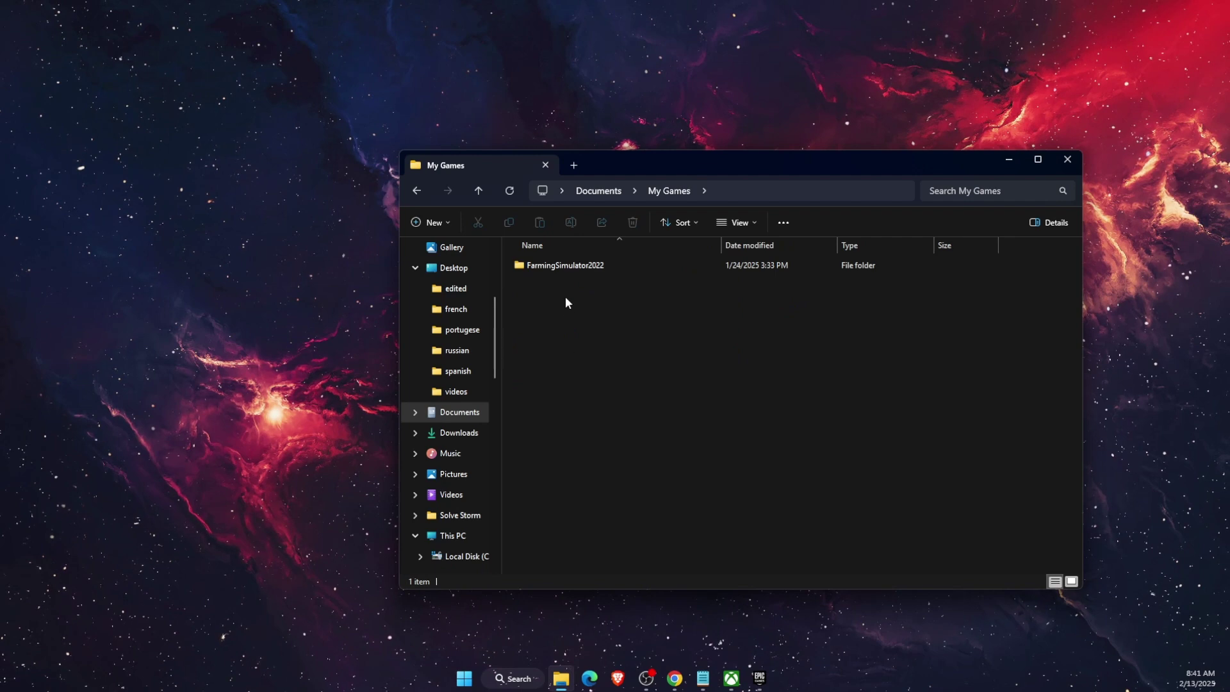
{"action": "key", "text": "alt+Left"}
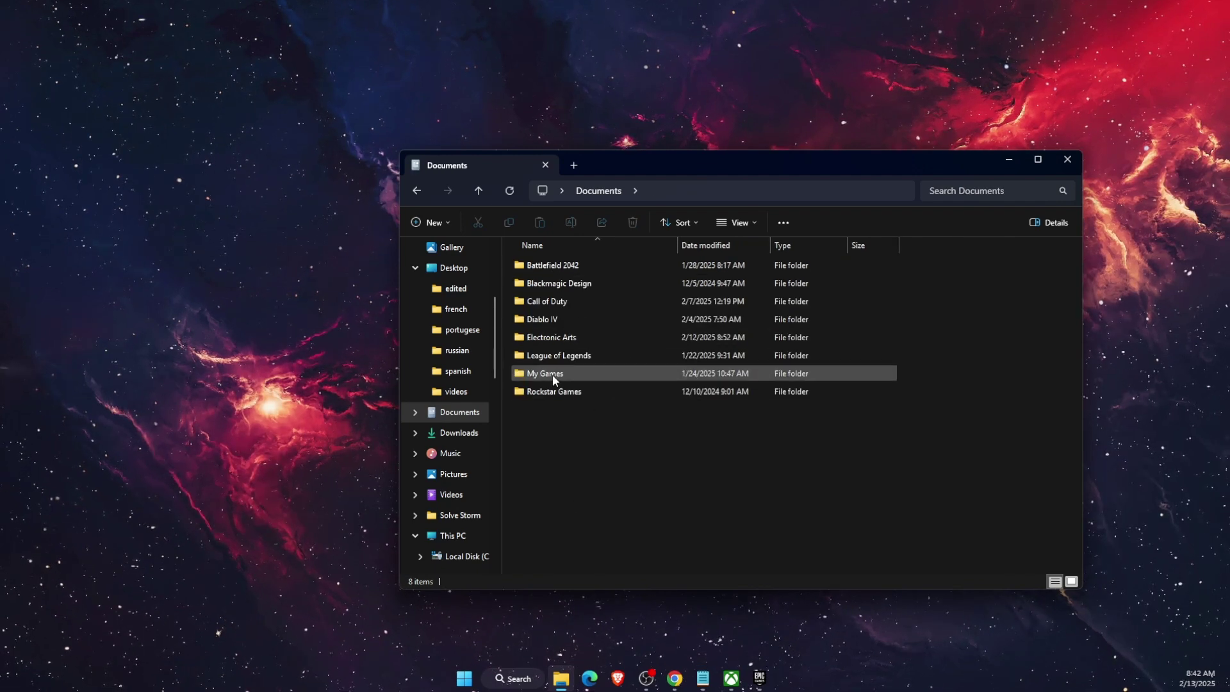
{"action": "scroll", "coordinate": [423, 508], "scroll_direction": "down", "scroll_amount": 1}
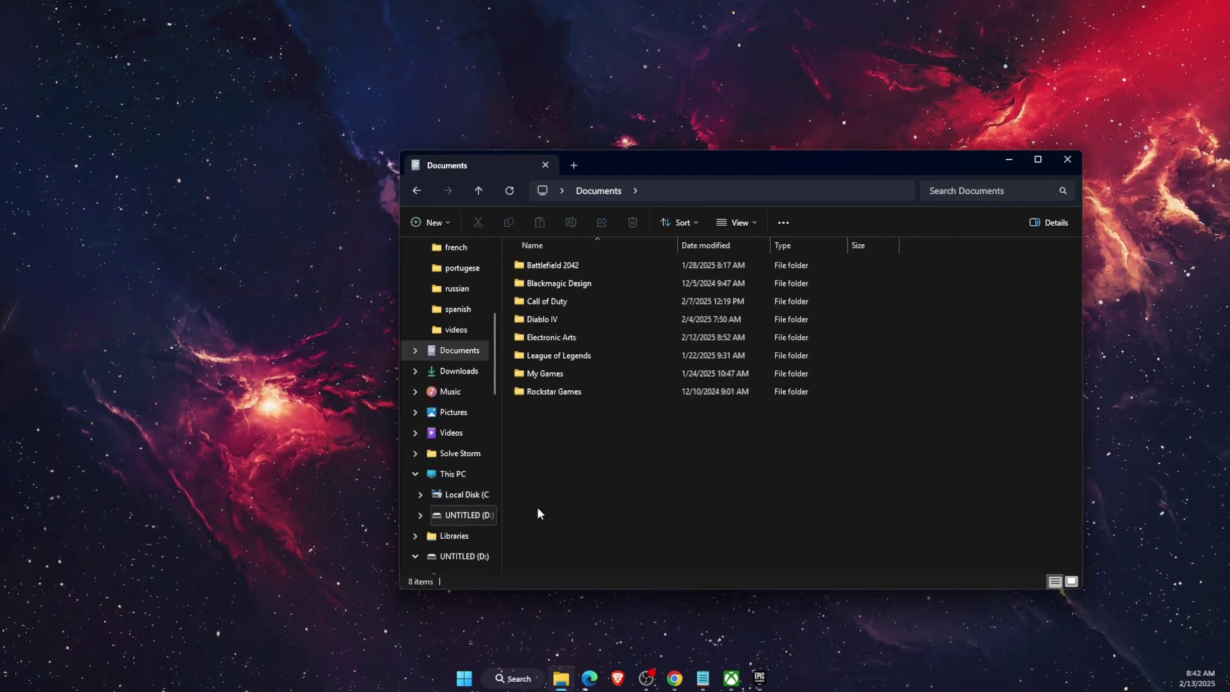
{"action": "left_click", "coordinate": [464, 515]}
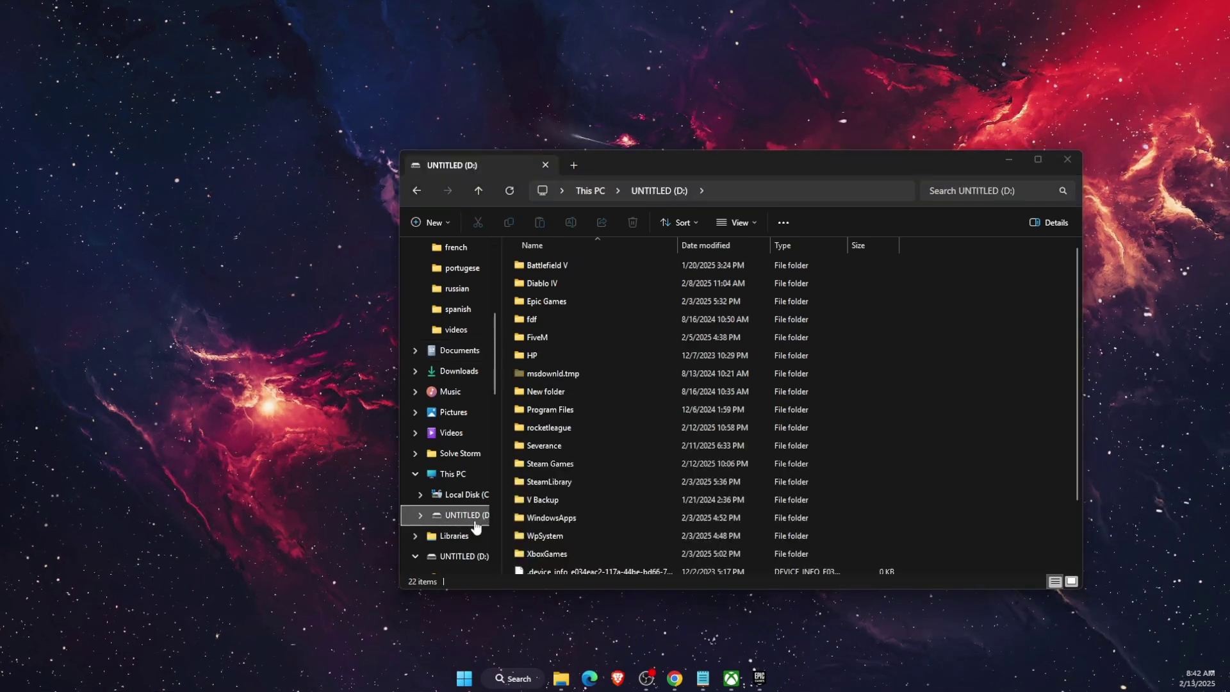
- Rename the rocketleague folder to rocketleagueold and close File Explorer
{"action": "left_click", "coordinate": [556, 428]}
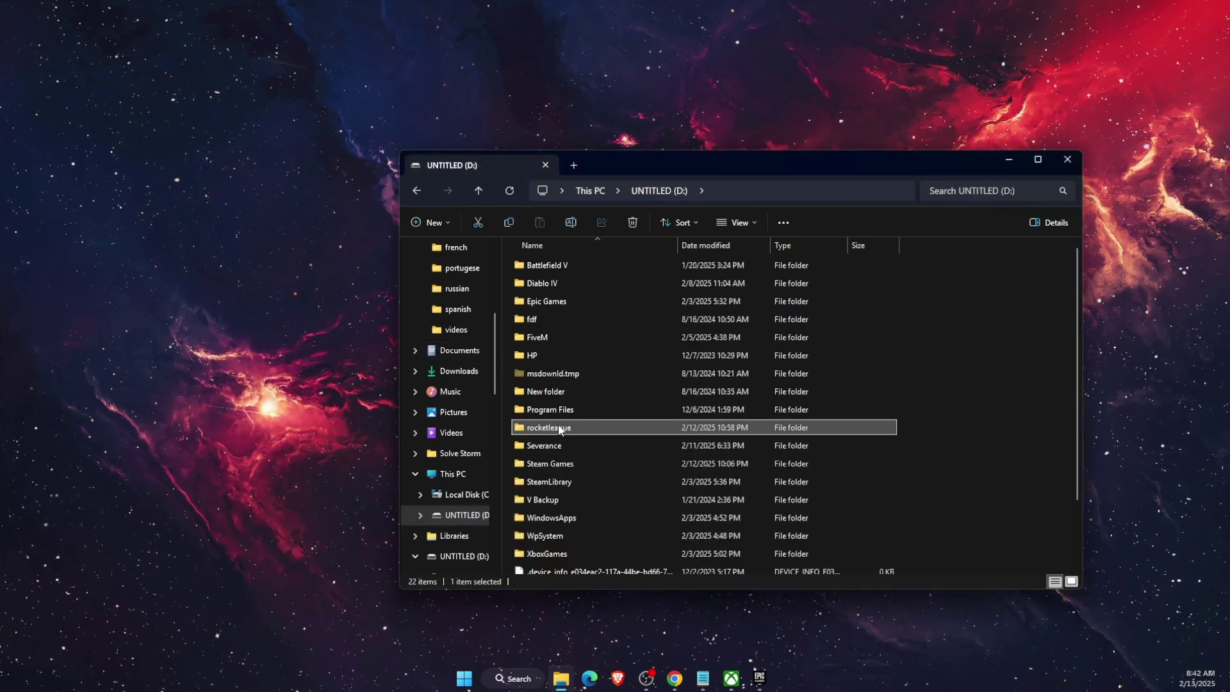
{"action": "double_click", "coordinate": [559, 429]}
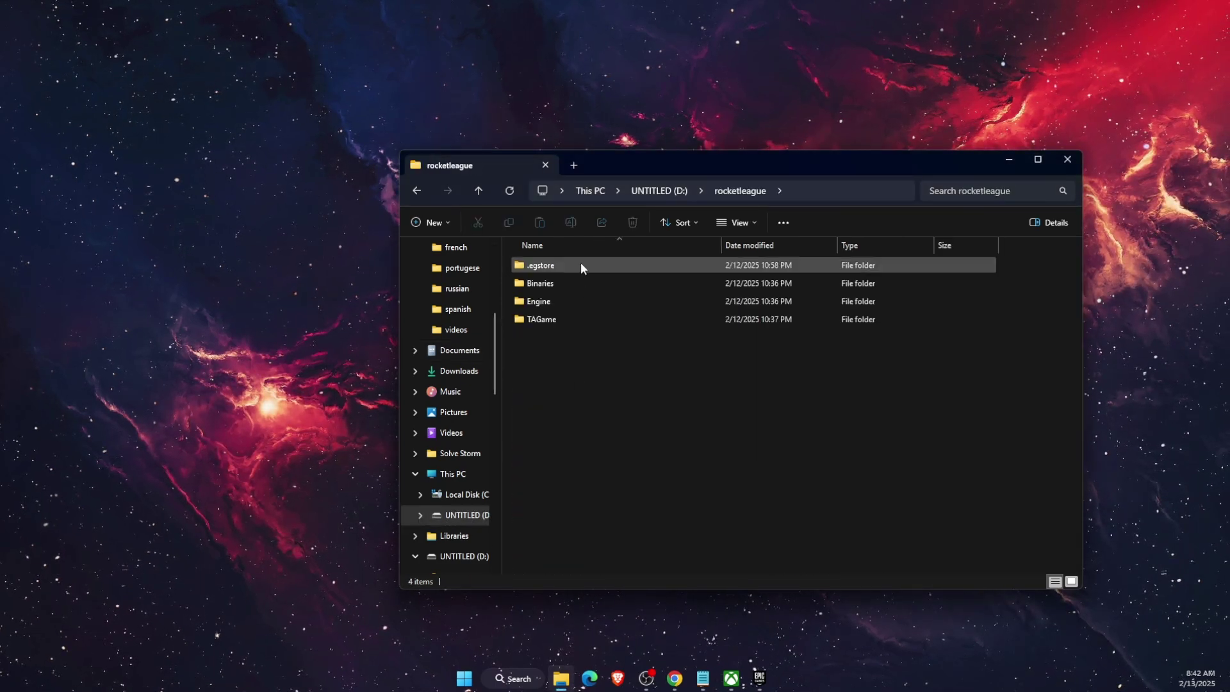
{"action": "left_click", "coordinate": [681, 191]}
{"action": "left_click", "coordinate": [567, 428]}
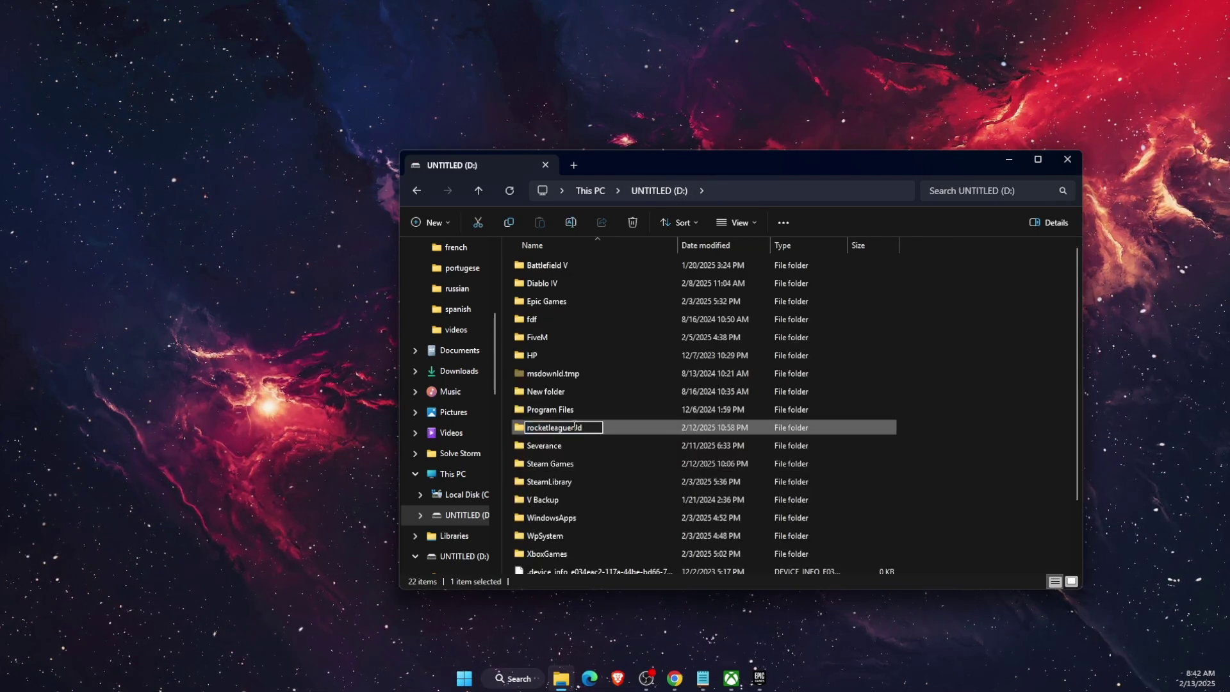
{"action": "type", "text": "old"}
{"action": "key", "text": "Return"}
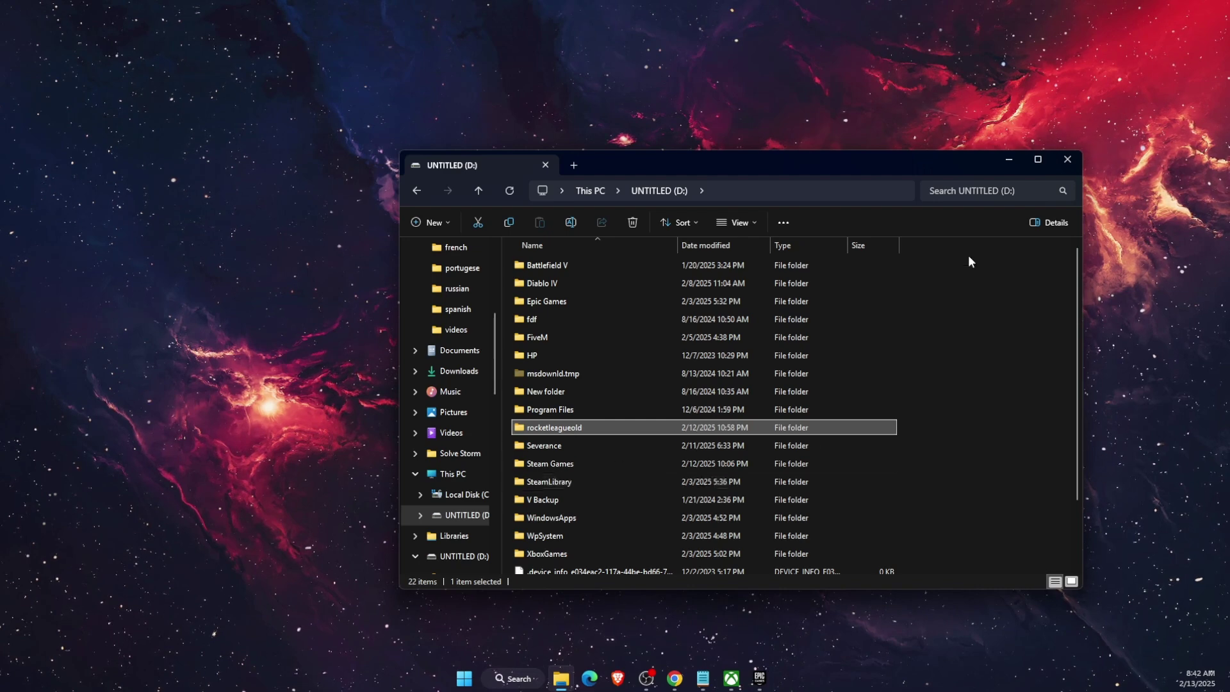
{"action": "left_click", "coordinate": [1073, 162]}
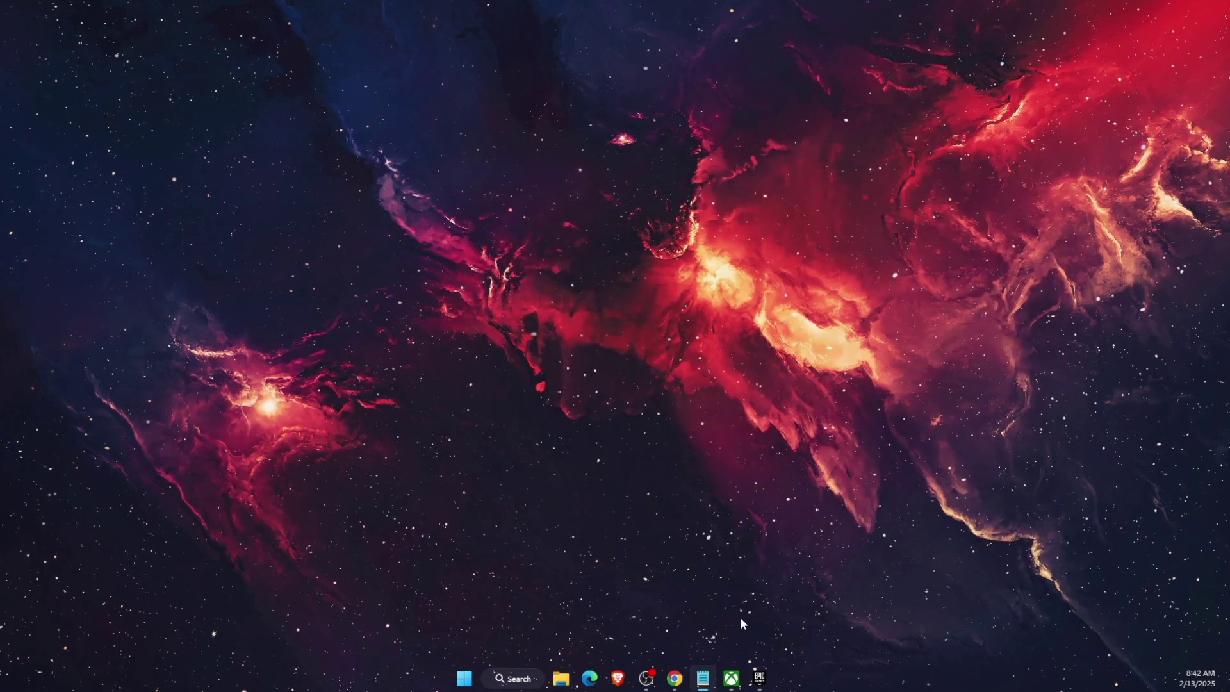
- Bring back the Epic Games Launcher library, closing the Windows Settings window that opened
{"action": "left_click", "coordinate": [759, 678]}
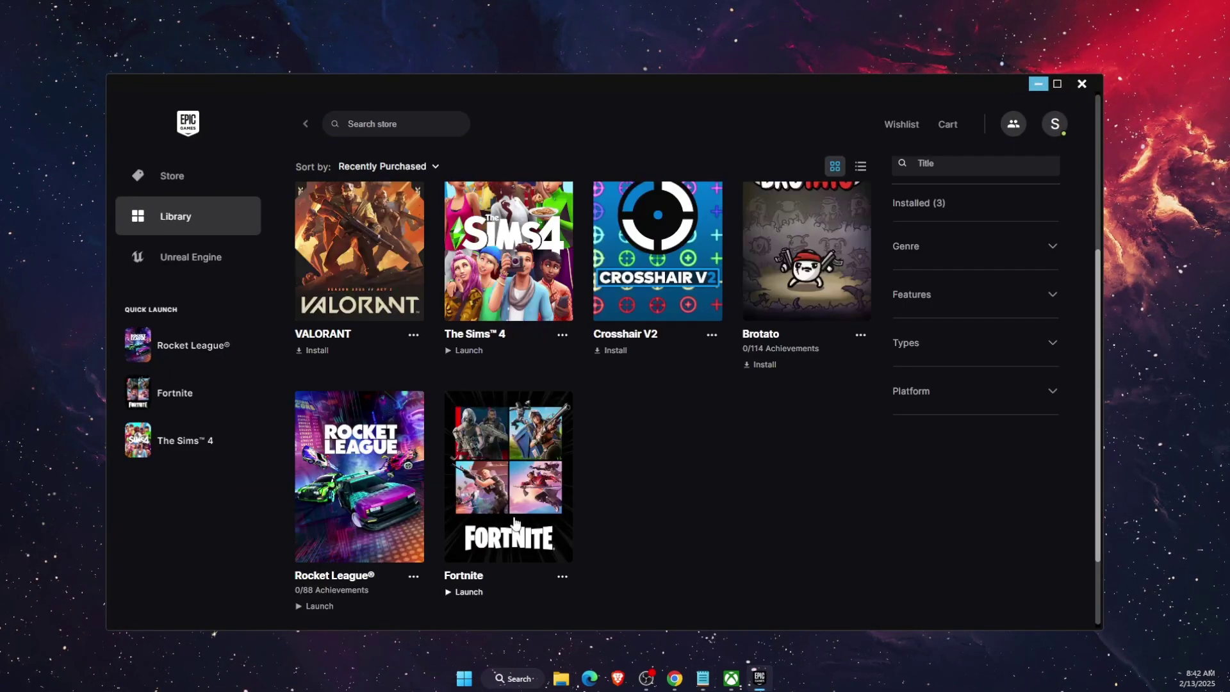
{"action": "scroll", "coordinate": [389, 535], "scroll_direction": "down", "scroll_amount": 2}
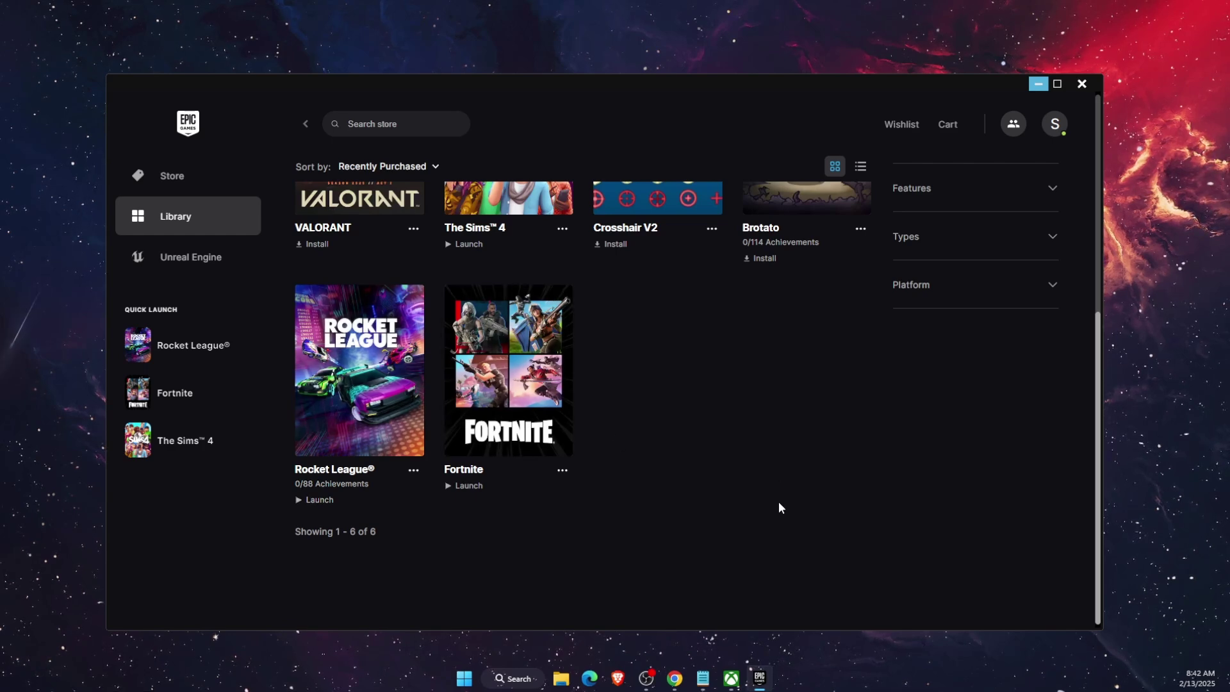
{"action": "key", "text": "super+i"}
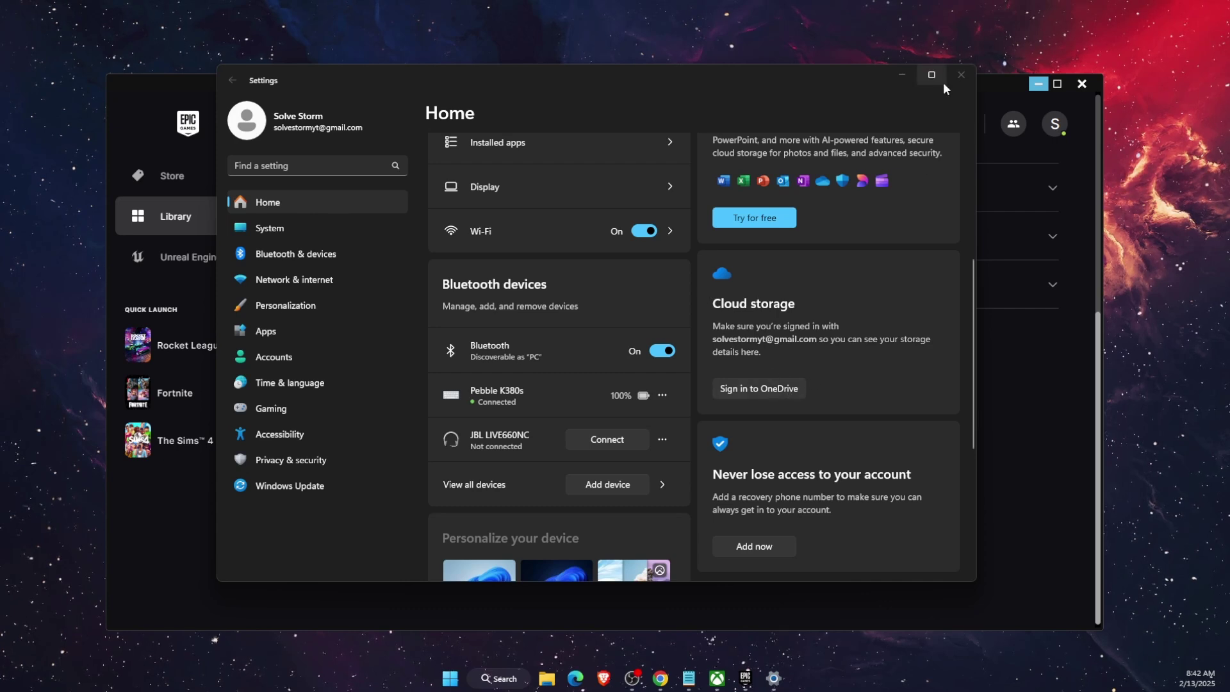
{"action": "left_click", "coordinate": [961, 77]}
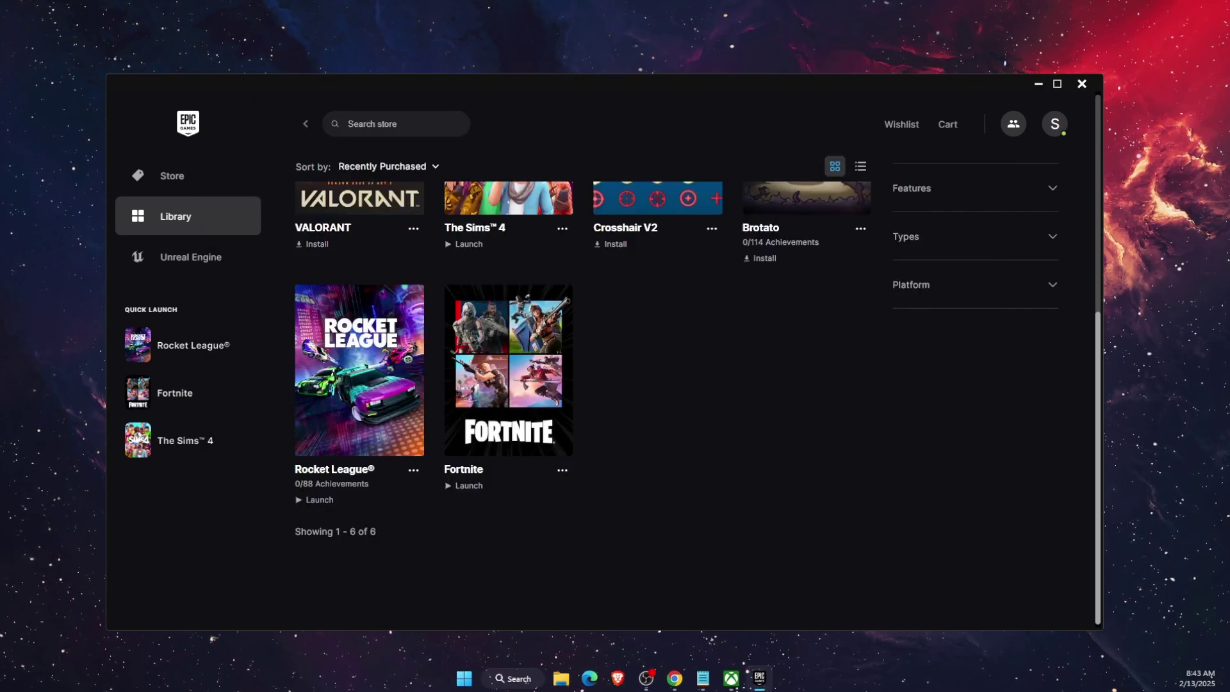